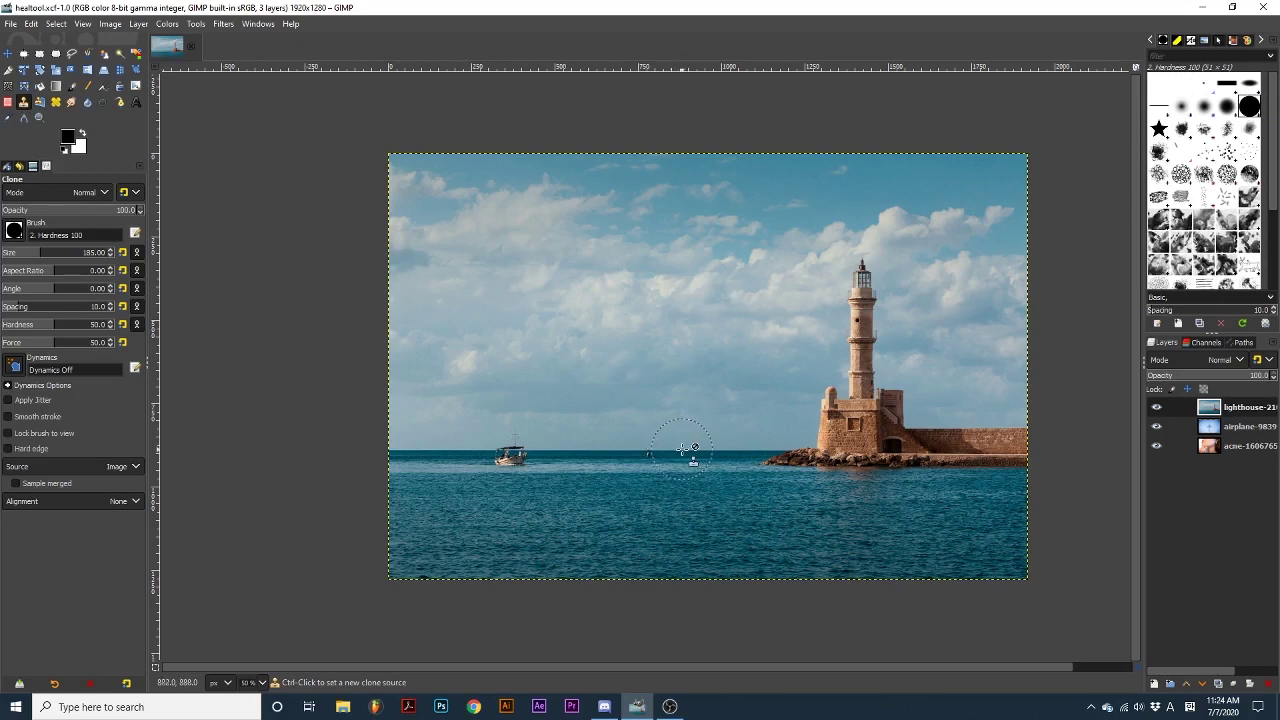
# Clone open water from the right over the boat to erase it from the sea
pyautogui.keyDown('ctrl'); pyautogui.click(585, 455); pyautogui.keyUp('ctrl')
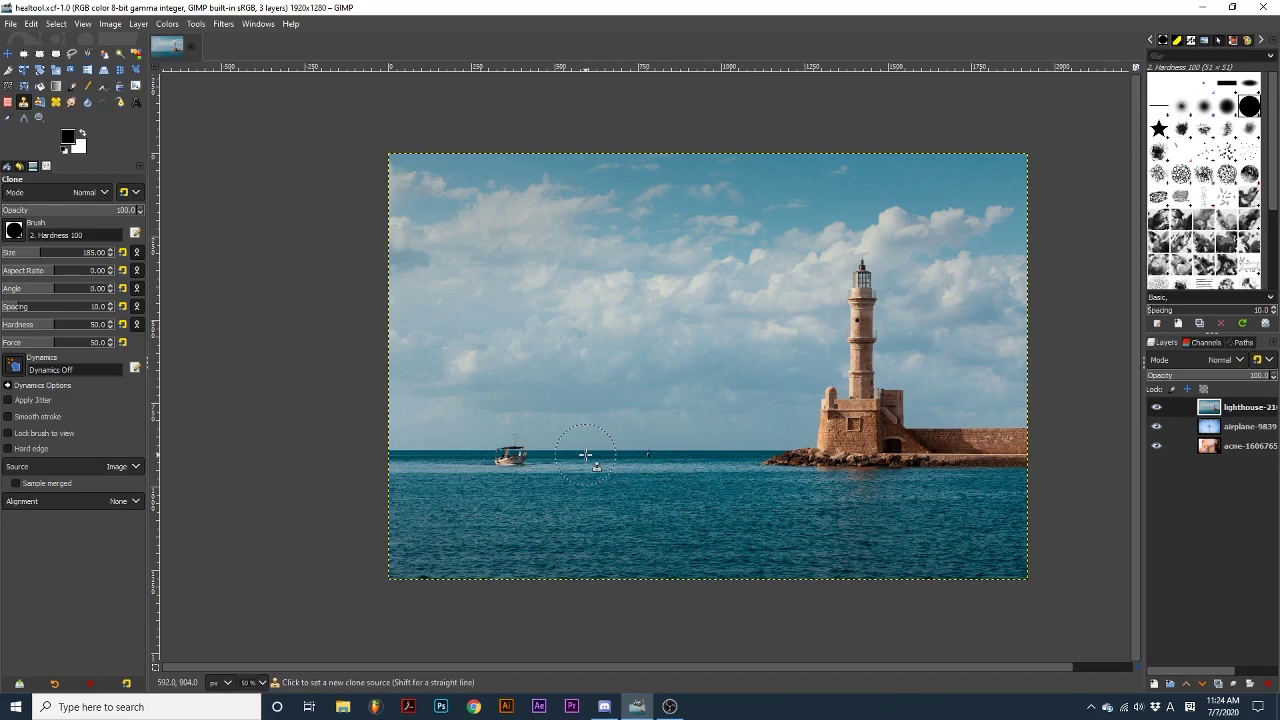
pyautogui.click(512, 456)
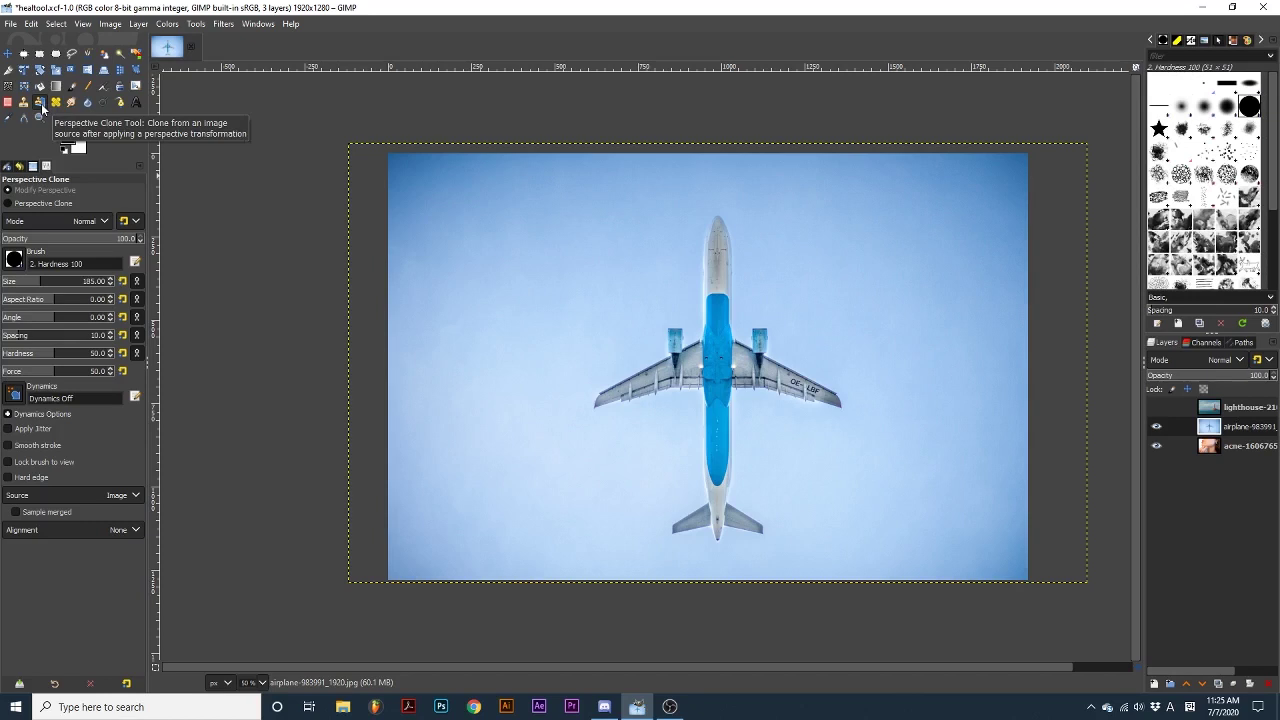
# Drag the perspective frame into a tilted quadrilateral left of the airplane, then enter Perspective Clone mode
pyautogui.click(40, 192)
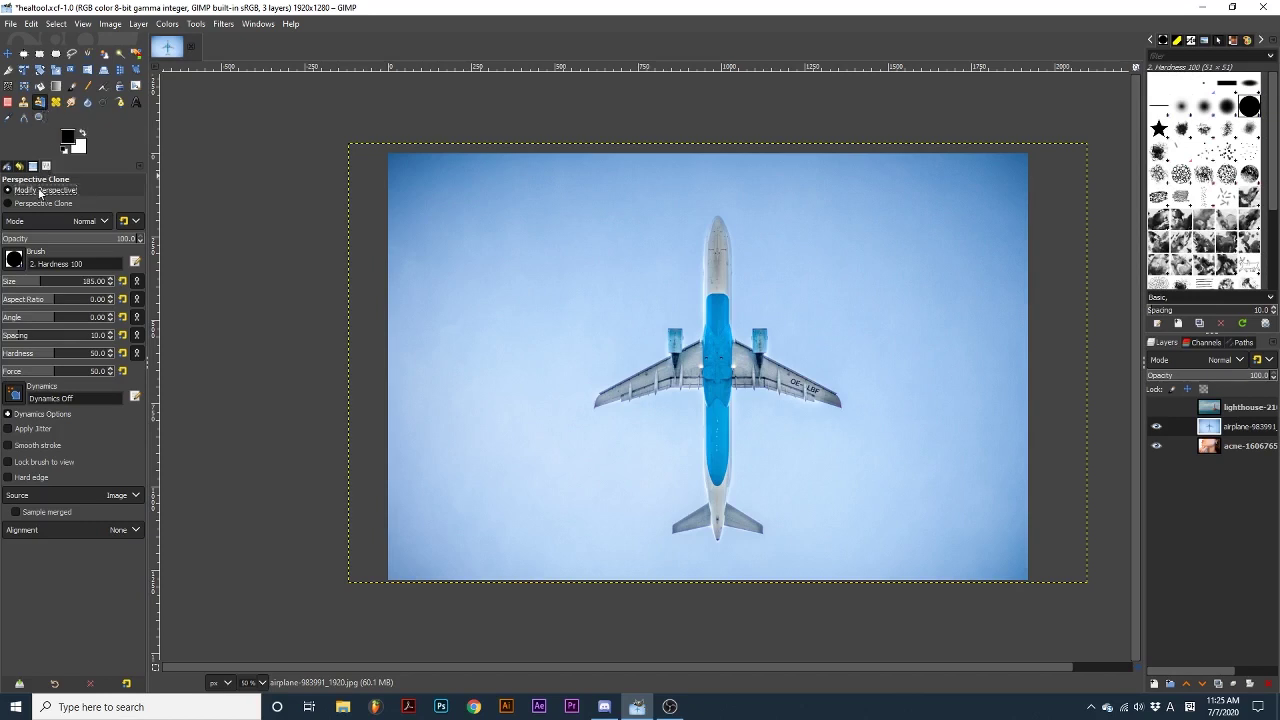
pyautogui.click(465, 218)
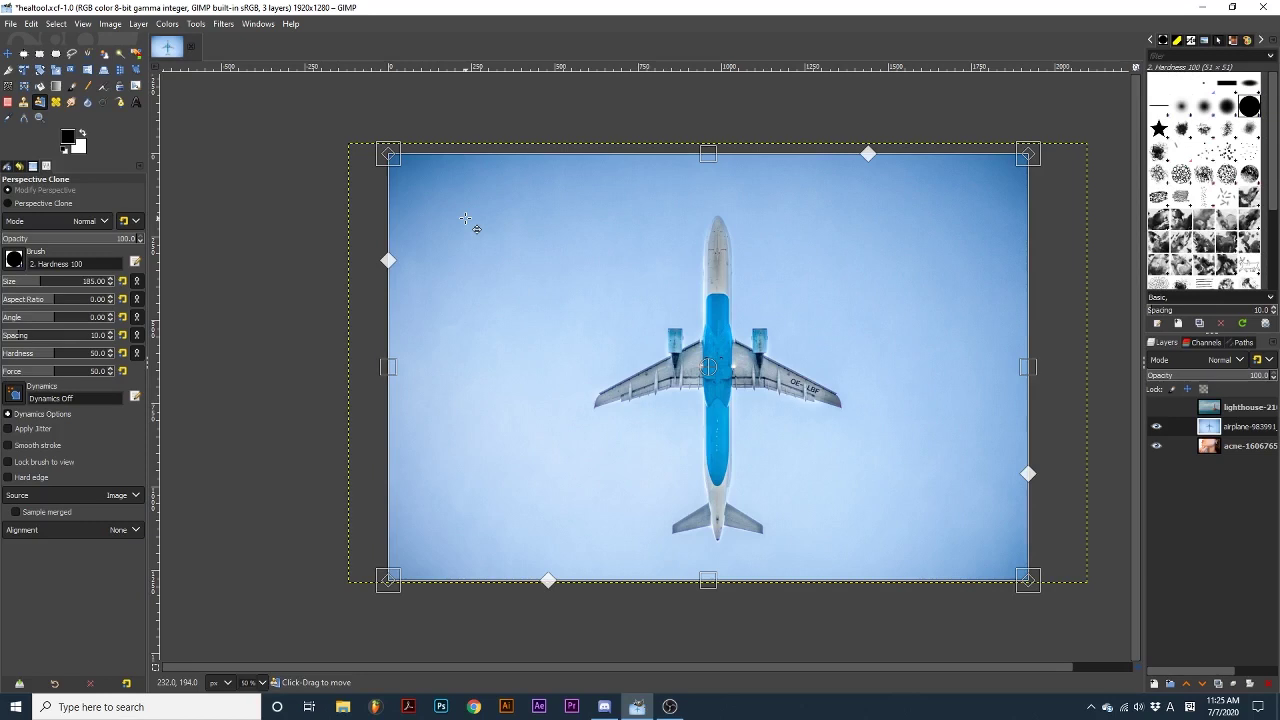
pyautogui.moveTo(400, 172); pyautogui.dragTo(437, 241)
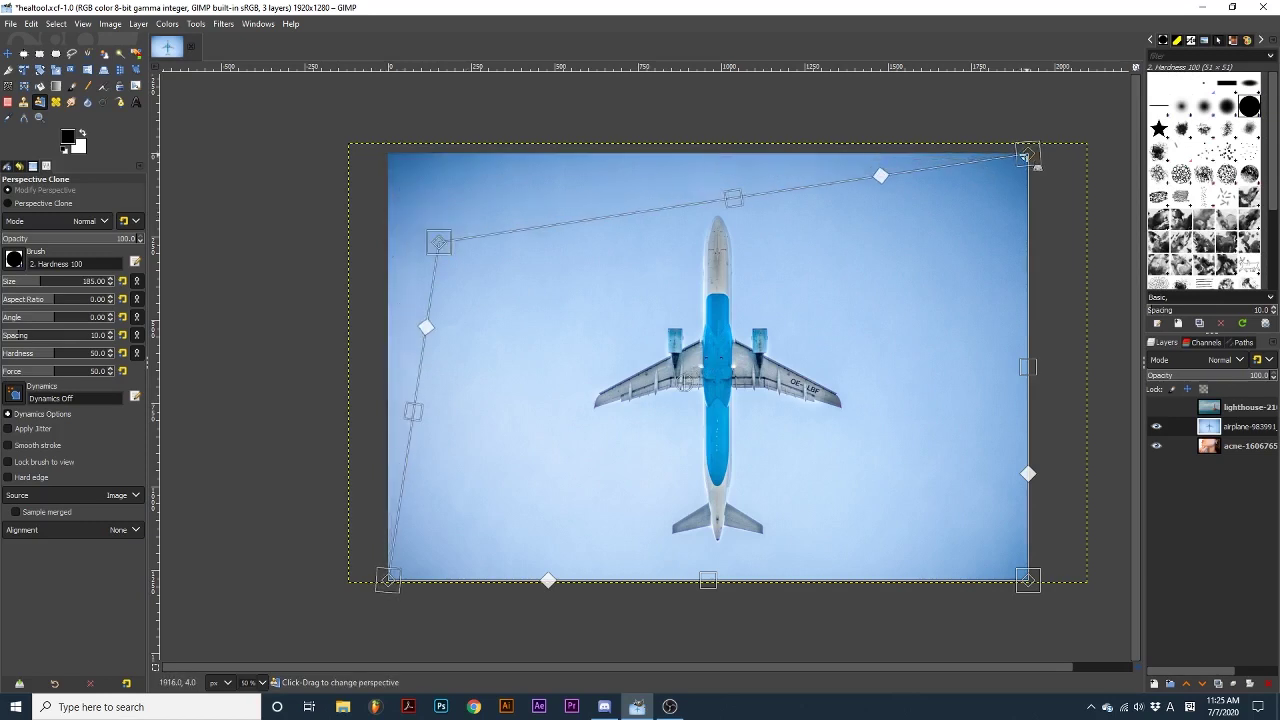
pyautogui.moveTo(1024, 157); pyautogui.dragTo(549, 229)
pyautogui.moveTo(1028, 582); pyautogui.dragTo(595, 452)
pyautogui.moveTo(390, 580); pyautogui.dragTo(404, 492)
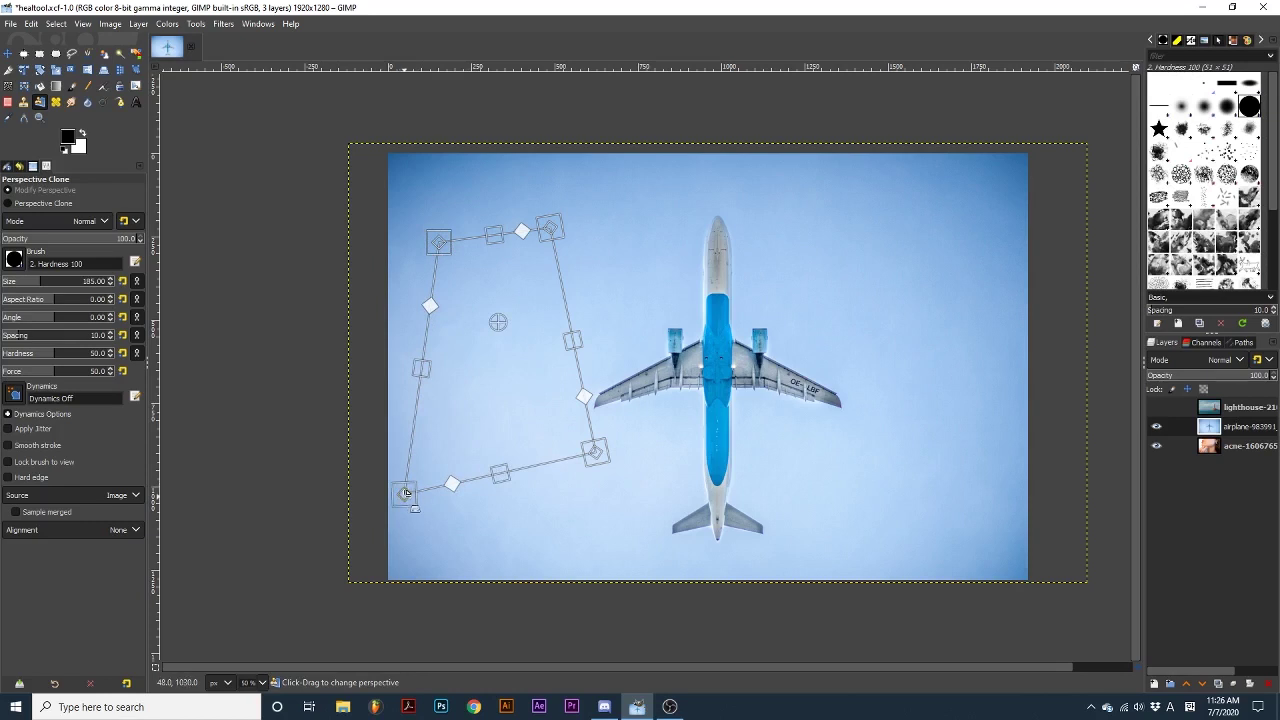
pyautogui.click(46, 203)
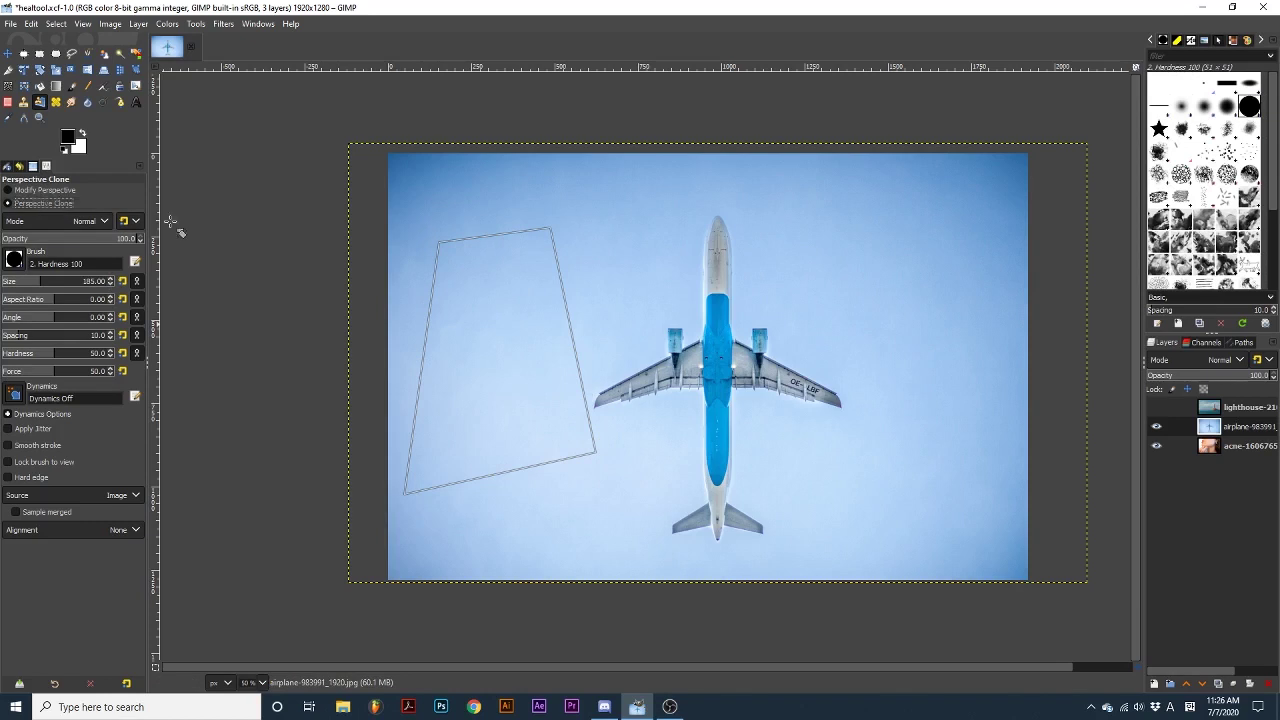
# Sample the airplane and paint a perspective-distorted copy of it inside the tilted plane
pyautogui.keyDown('ctrl'); pyautogui.click(717, 351); pyautogui.keyUp('ctrl')
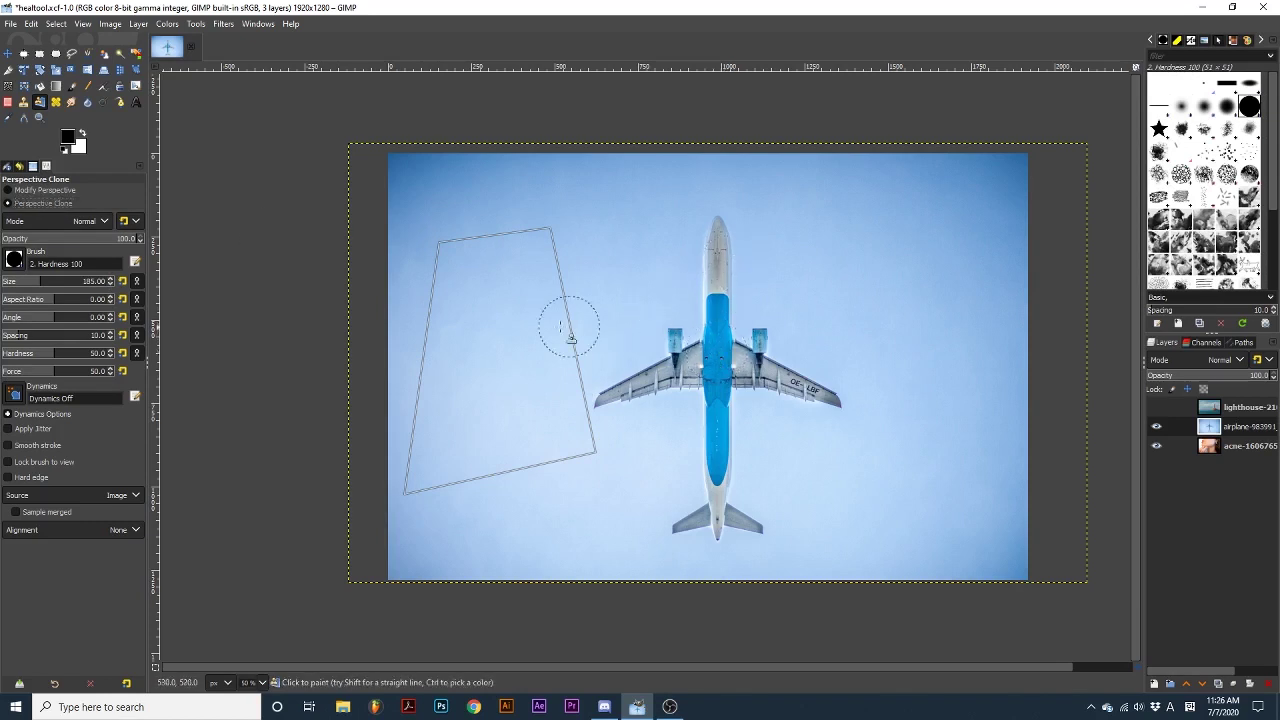
pyautogui.moveTo(510, 340)
pyautogui.mouseDown()
pyautogui.moveTo(502, 316)
pyautogui.moveTo(478, 340)
pyautogui.moveTo(541, 353)
pyautogui.moveTo(528, 305)
pyautogui.moveTo(497, 312)
pyautogui.moveTo(466, 365)
pyautogui.moveTo(521, 395)
pyautogui.moveTo(550, 370)
pyautogui.moveTo(558, 215)
pyautogui.moveTo(561, 393)
pyautogui.moveTo(437, 398)
pyautogui.moveTo(477, 463)
pyautogui.moveTo(488, 422)
pyautogui.moveTo(414, 515)
pyautogui.moveTo(386, 510)
pyautogui.mouseUp()
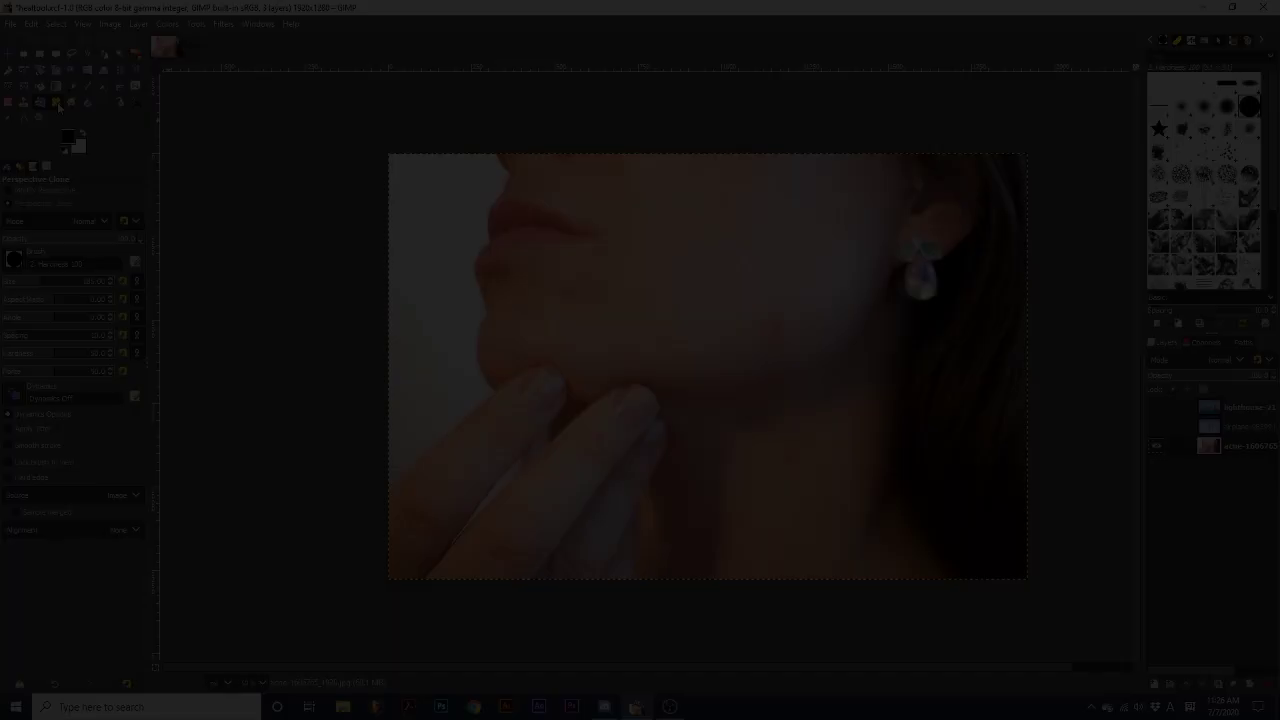
# Set up the Heal tool at brush size 71 with clean cheek skin as the source
pyautogui.click(56, 102)
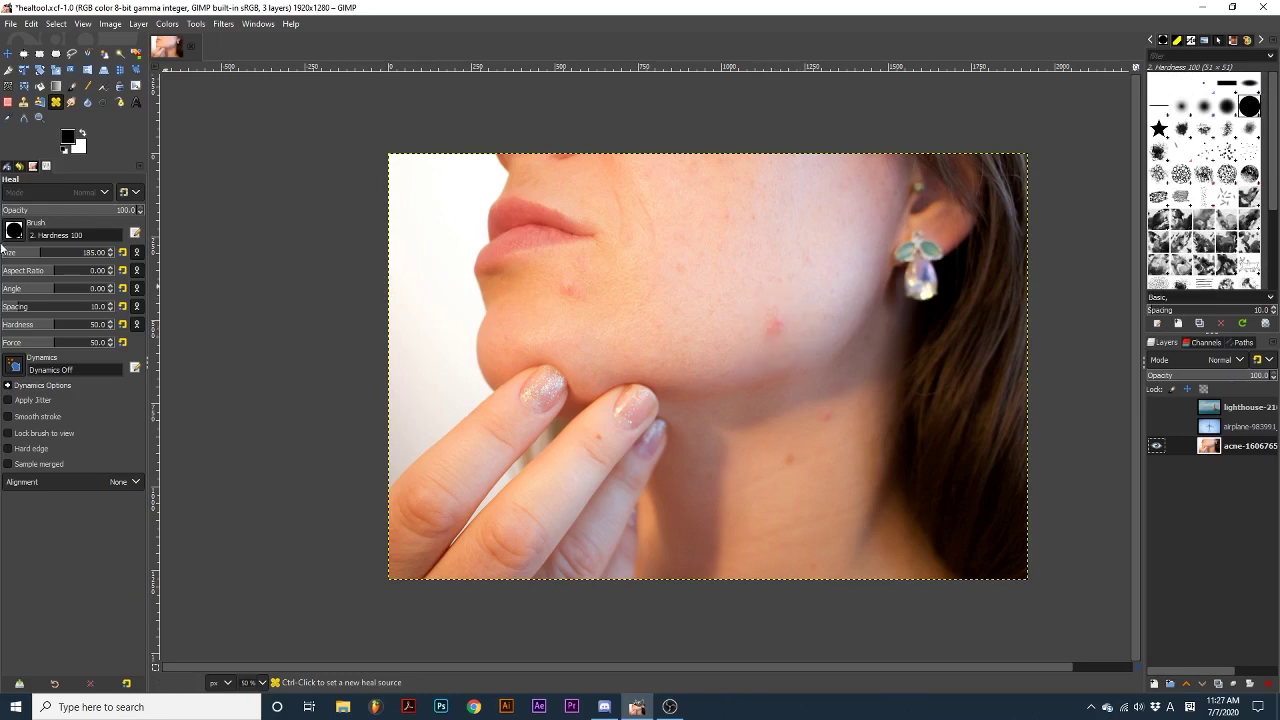
pyautogui.press('[')
pyautogui.press('[')
pyautogui.press('[')
pyautogui.press('[')
pyautogui.press('[')
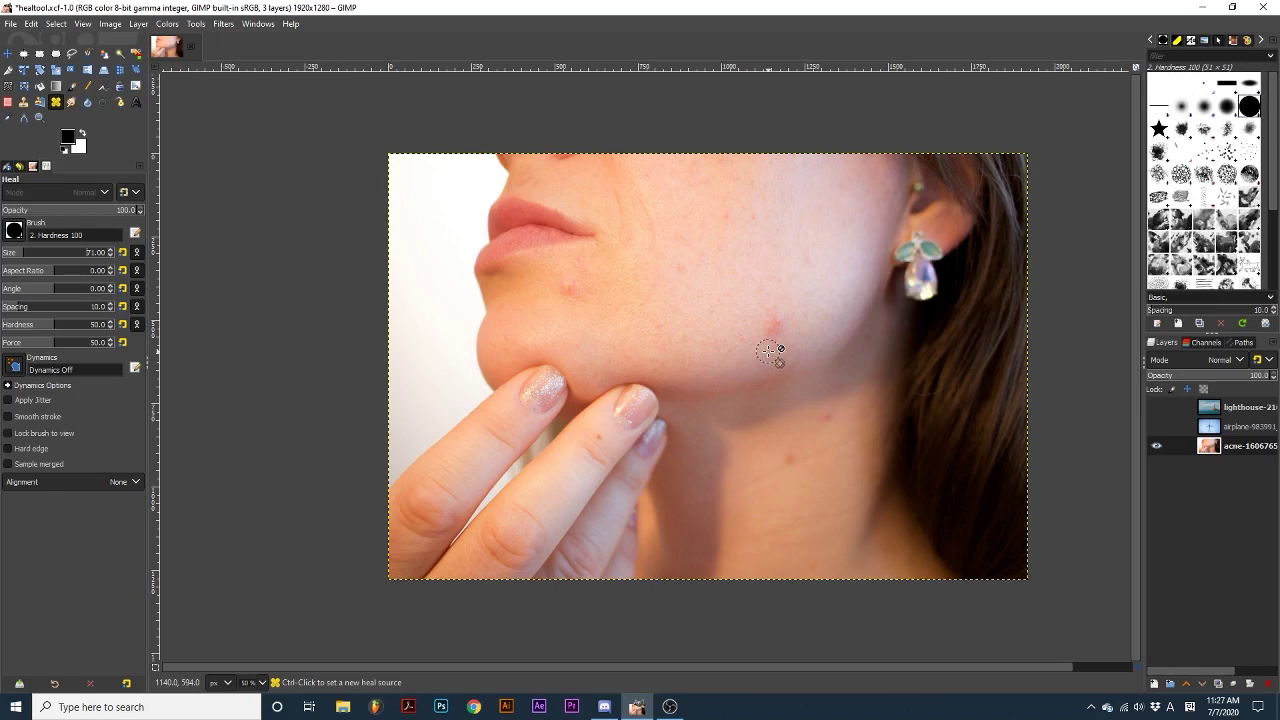
pyautogui.press('ctrl')
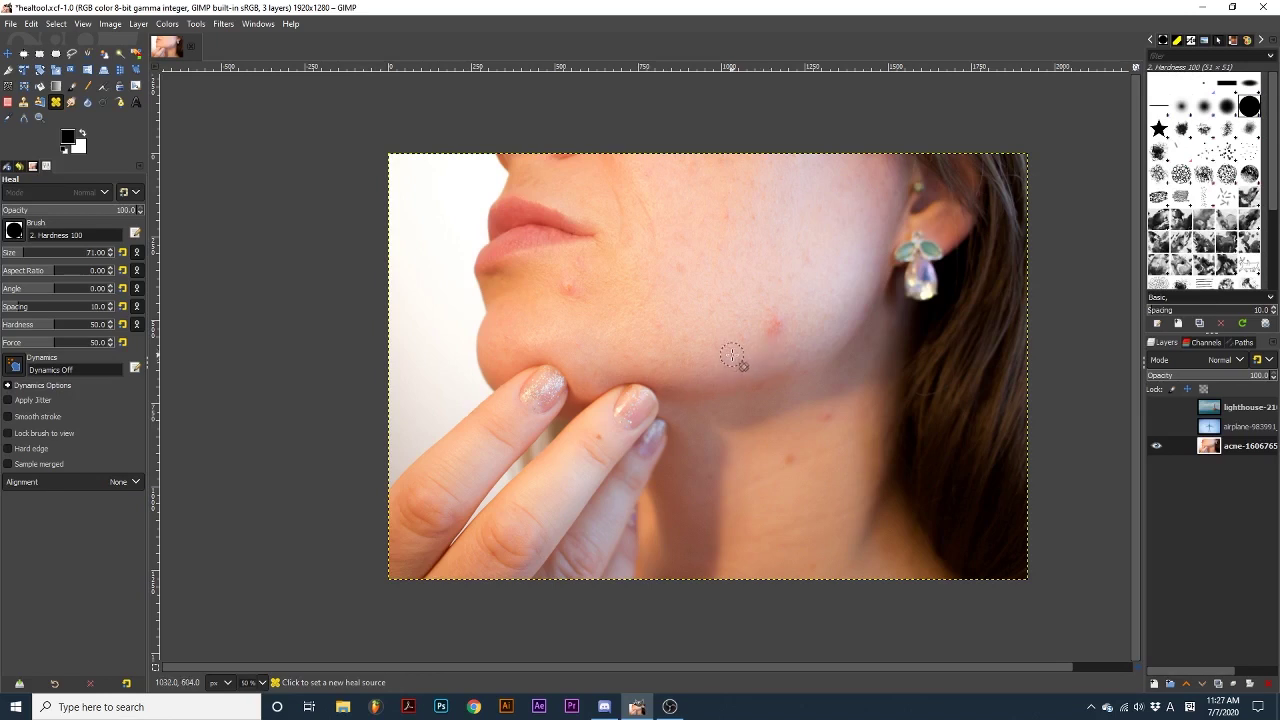
pyautogui.keyDown('ctrl'); pyautogui.click(732, 357); pyautogui.keyUp('ctrl')
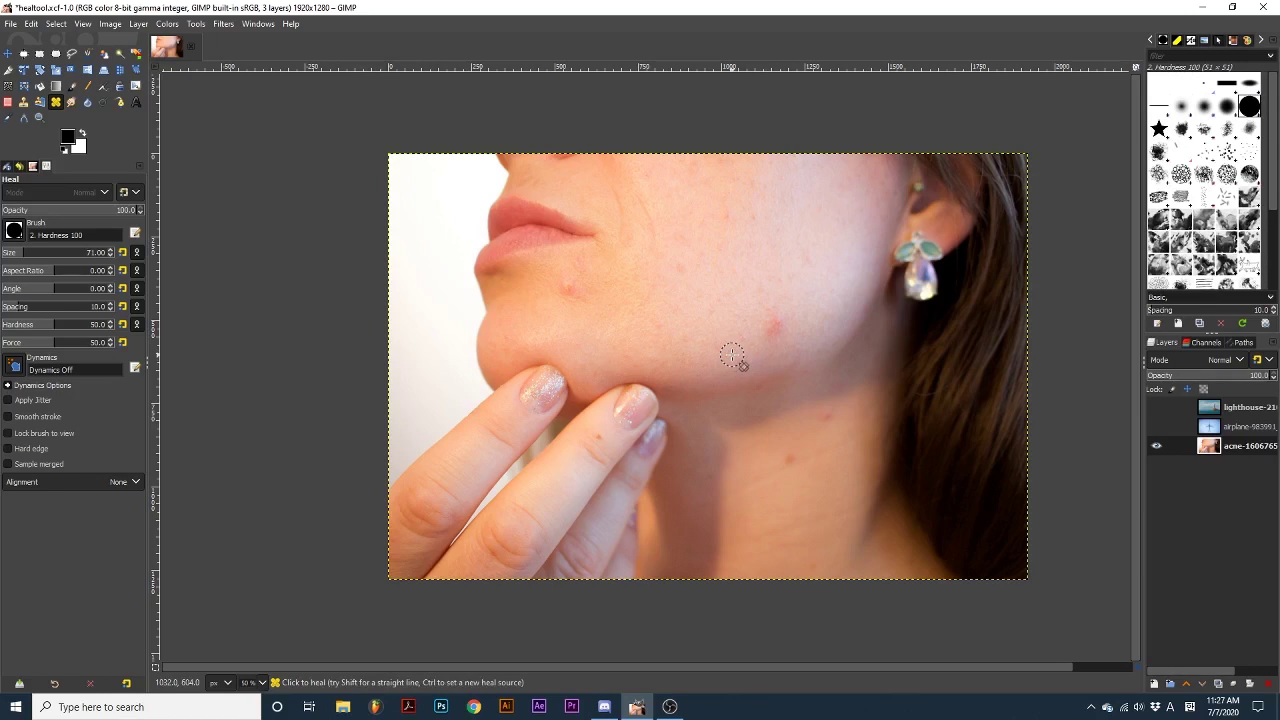
# Heal the blemishes on the cheek, below the mouth and on the neck
pyautogui.click(774, 330)
pyautogui.keyDown('ctrl'); pyautogui.click(610, 290); pyautogui.keyUp('ctrl')
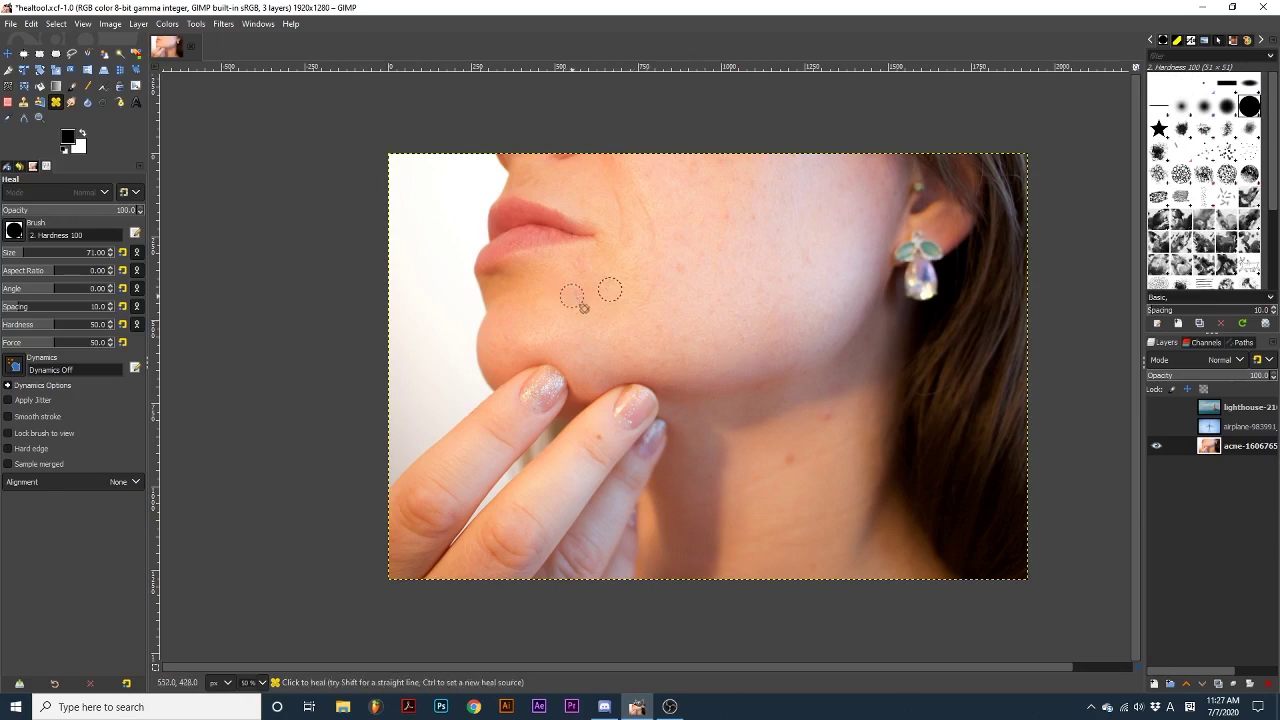
pyautogui.click(566, 287)
pyautogui.keyDown('ctrl'); pyautogui.click(772, 457); pyautogui.keyUp('ctrl')
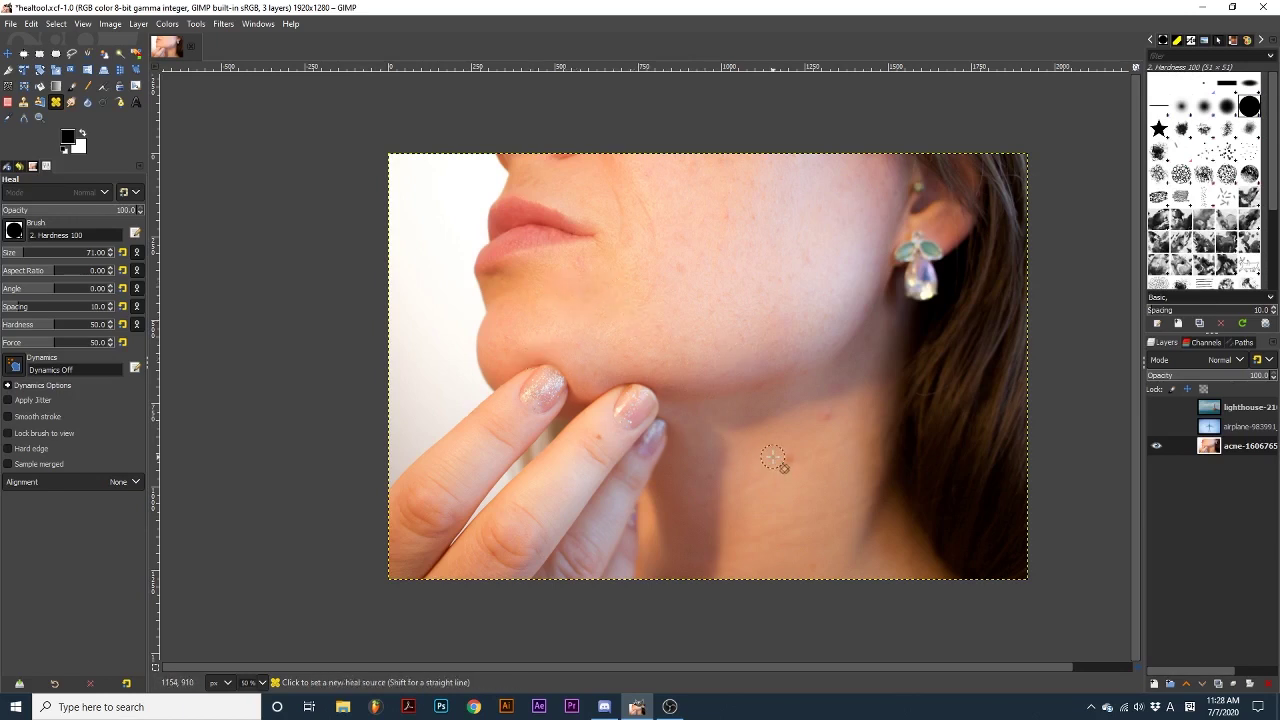
pyautogui.keyDown('ctrl'); pyautogui.click(852, 411); pyautogui.keyUp('ctrl')
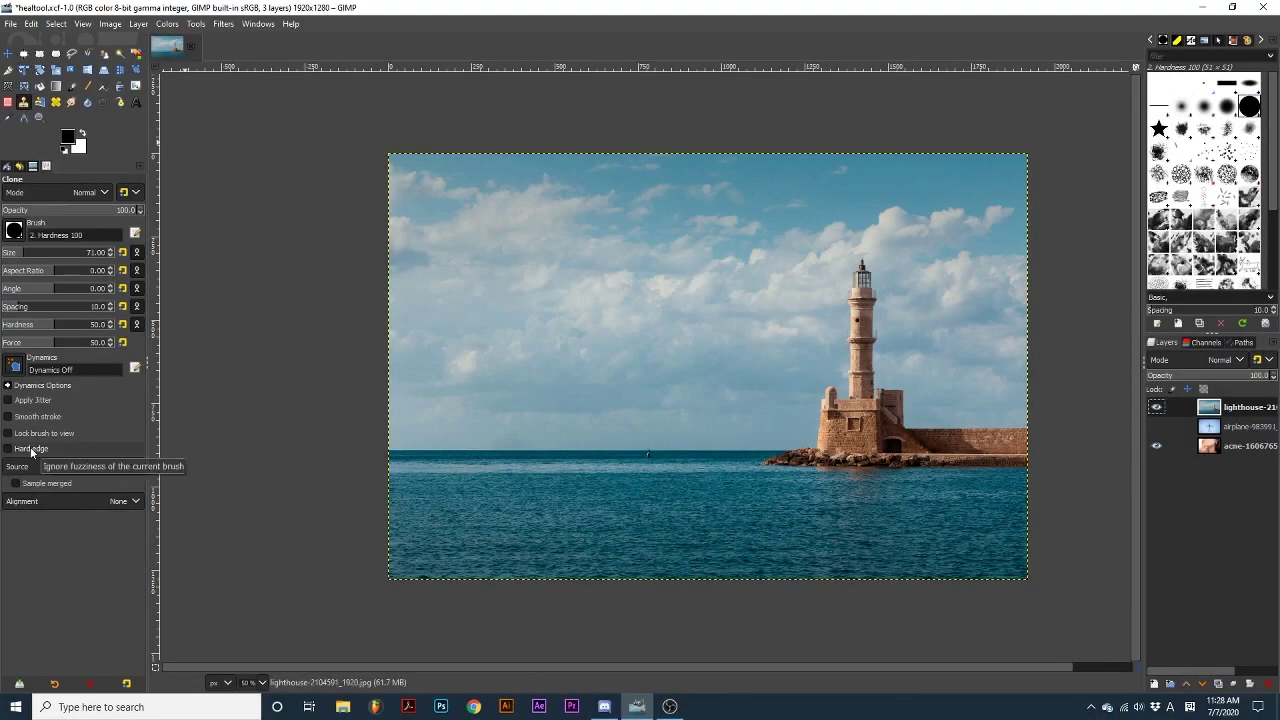
# Give the clone brush size 154 and hardness 46, with Hard edge left off
pyautogui.click(31, 452)
pyautogui.click(31, 256)
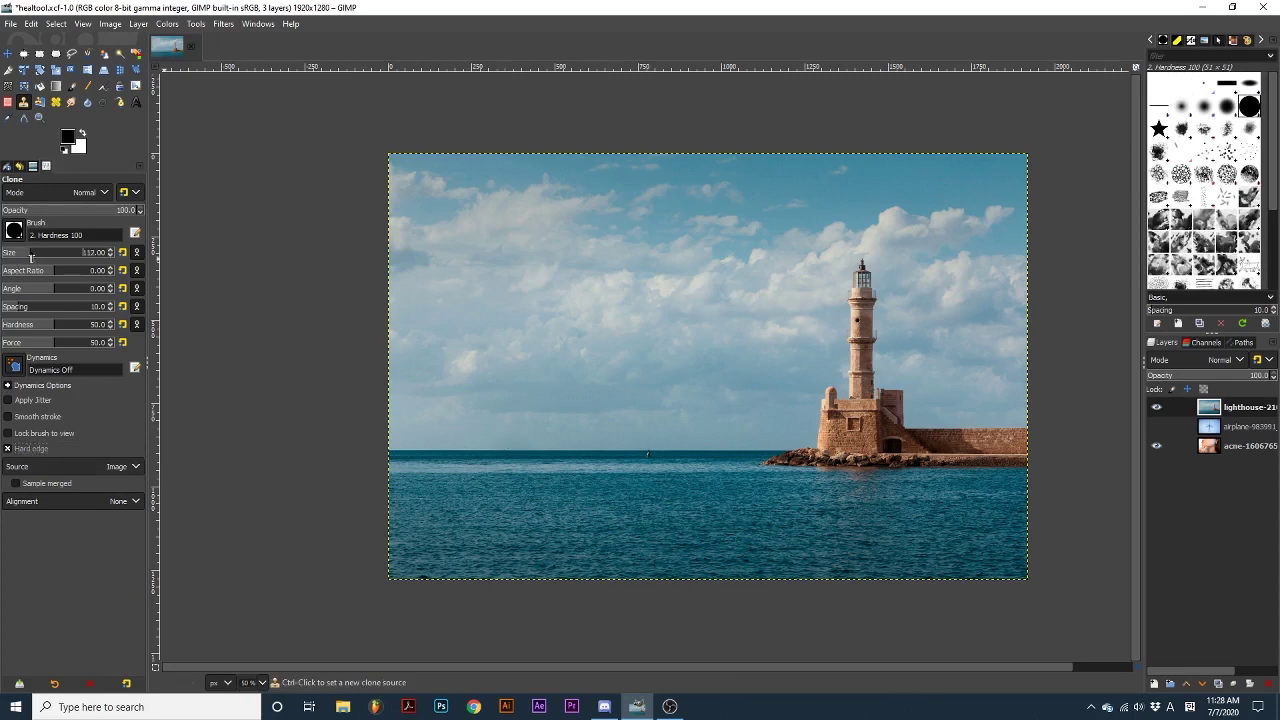
pyautogui.click(37, 252)
pyautogui.keyDown('ctrl'); pyautogui.click(600, 451); pyautogui.keyUp('ctrl')
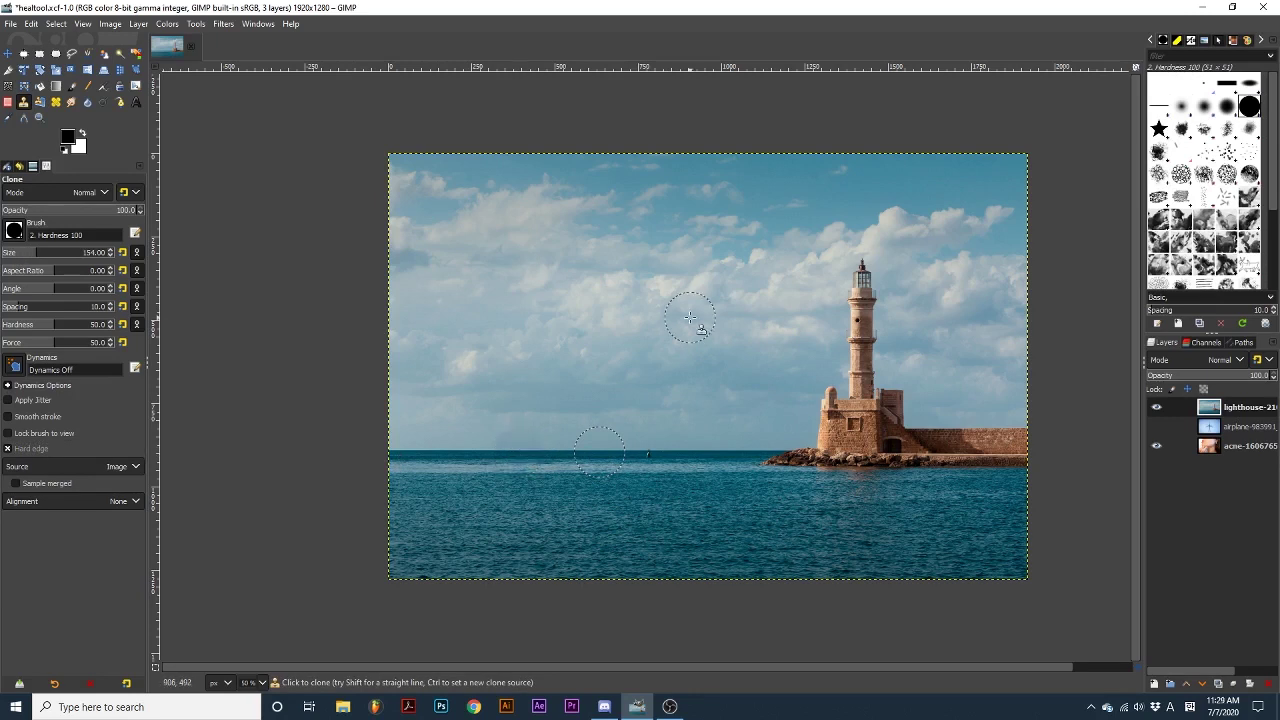
pyautogui.click(28, 449)
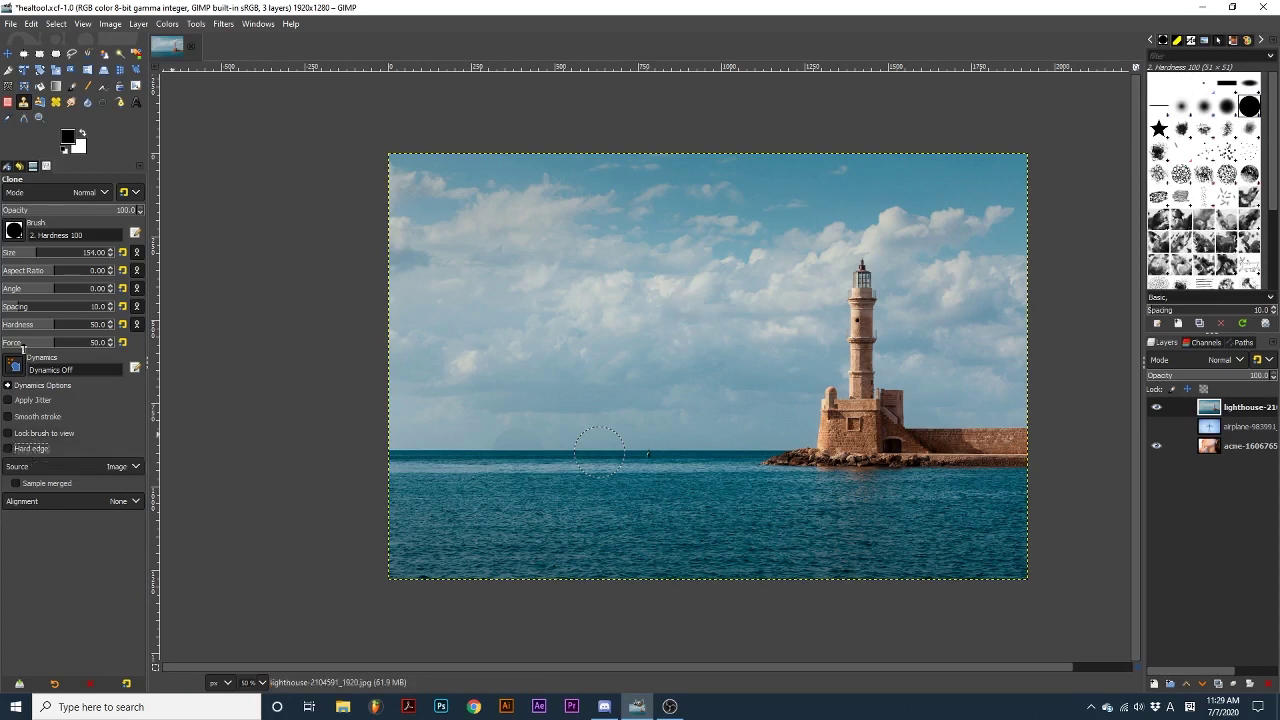
pyautogui.click(50, 325)
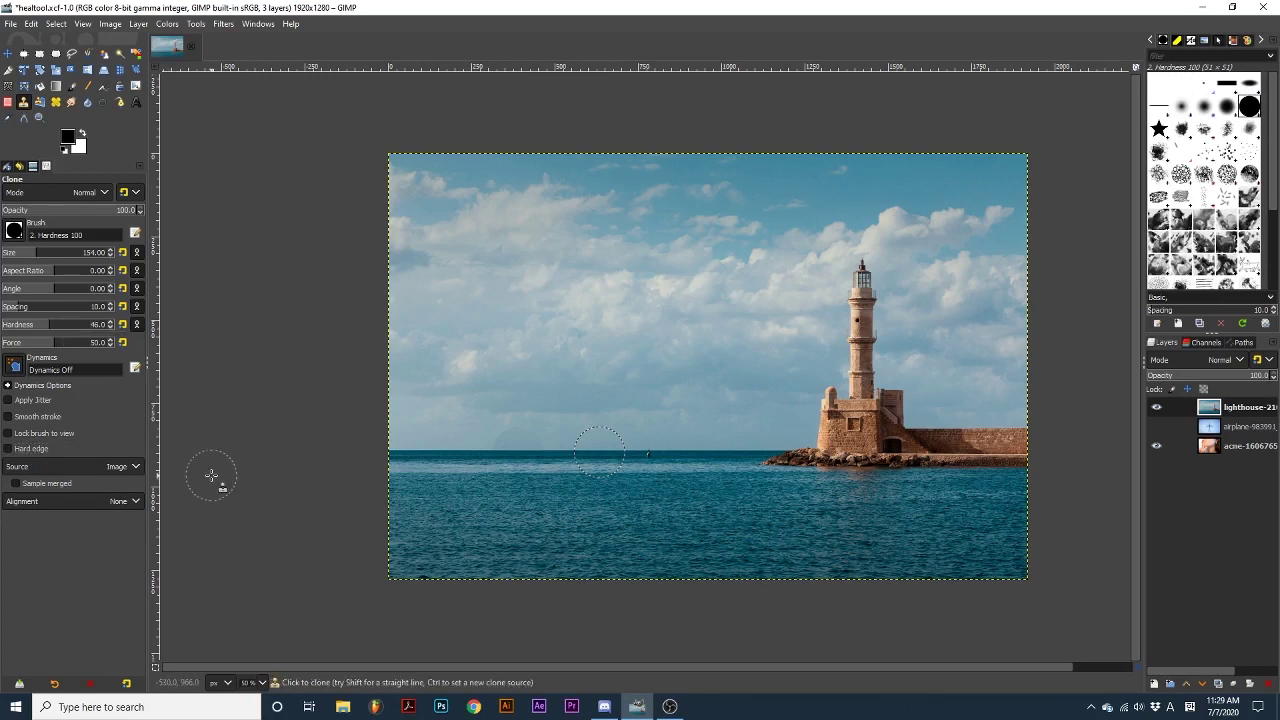
# Clone from the Leopard pattern source to paint a patch on the sky left of the lighthouse
pyautogui.click(38, 103)
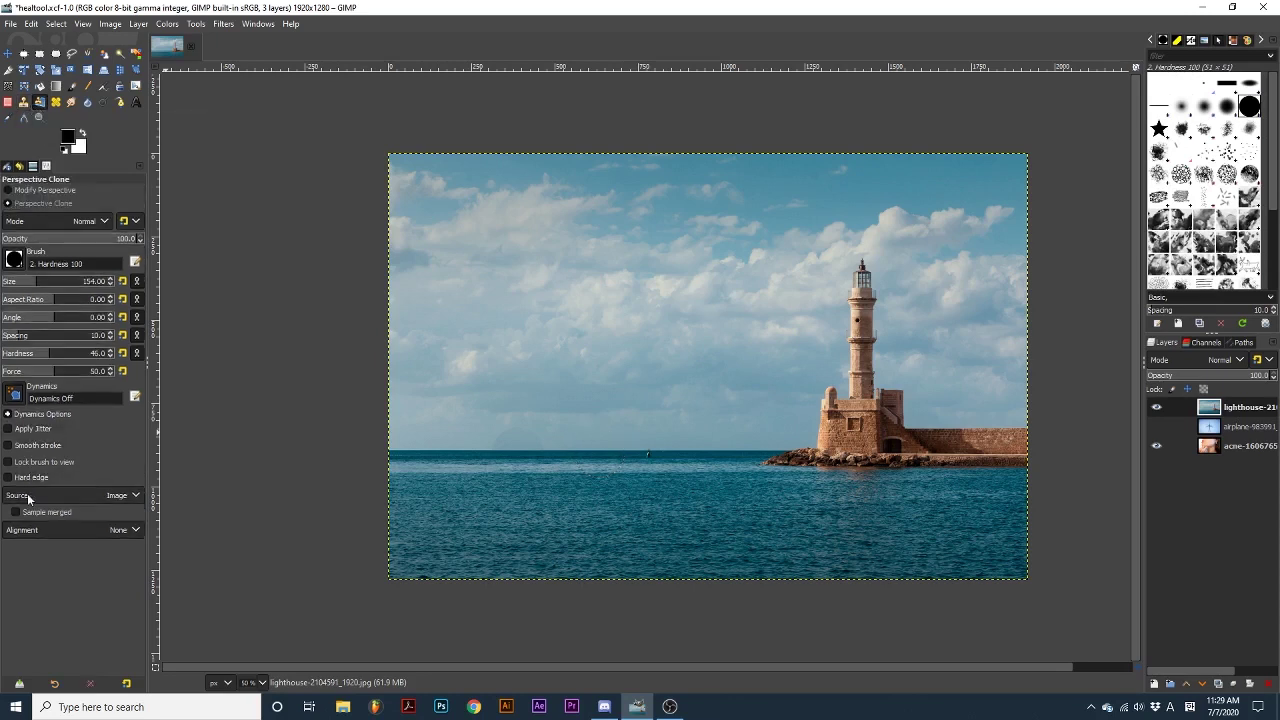
pyautogui.click(24, 102)
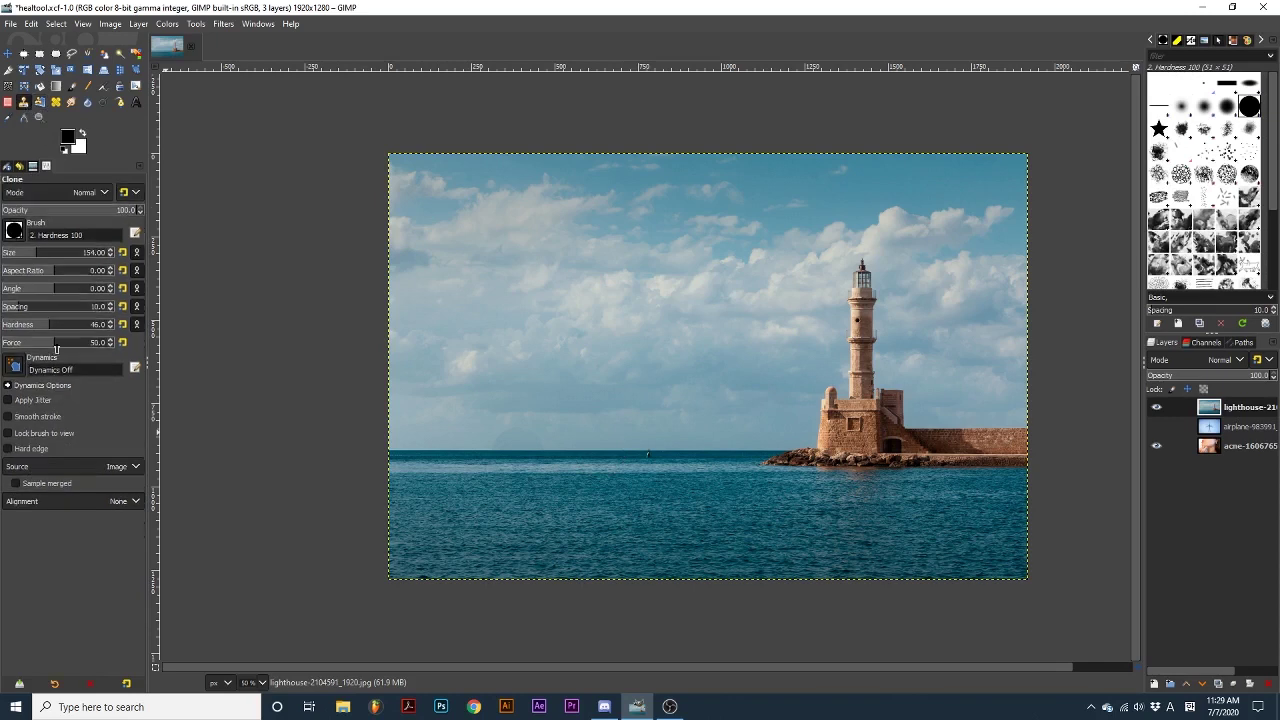
pyautogui.click(94, 467)
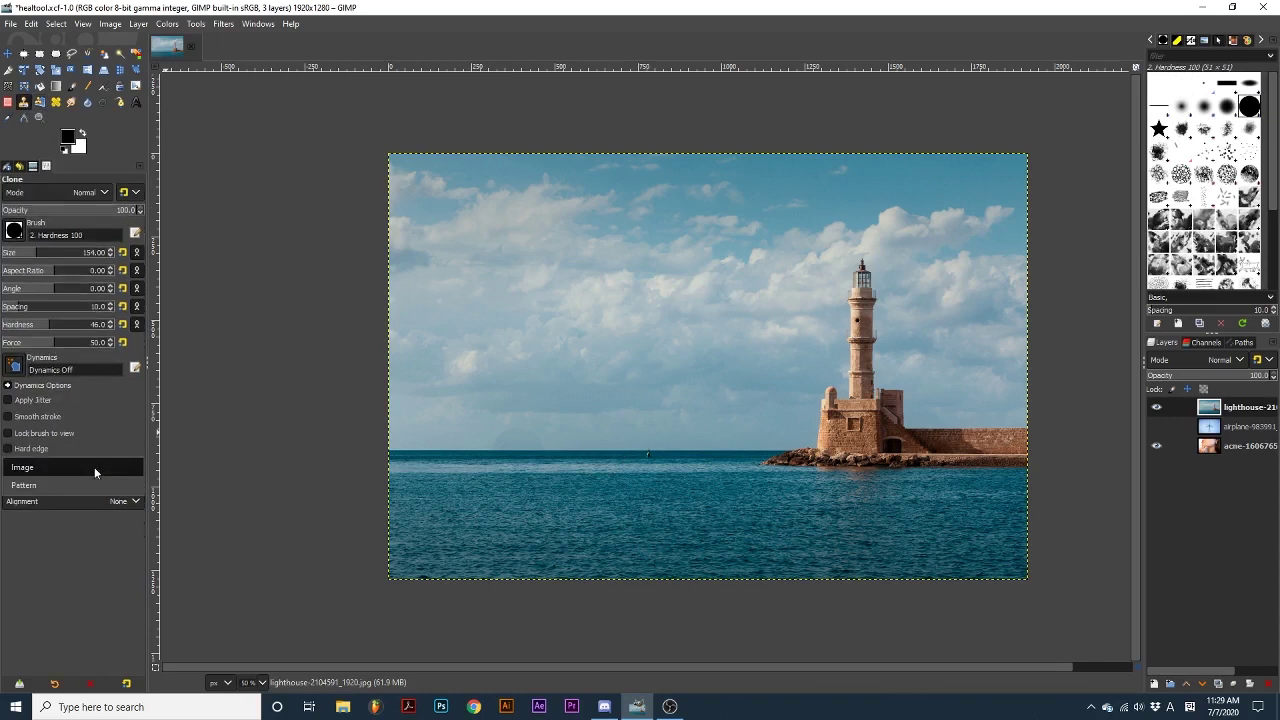
pyautogui.click(40, 486)
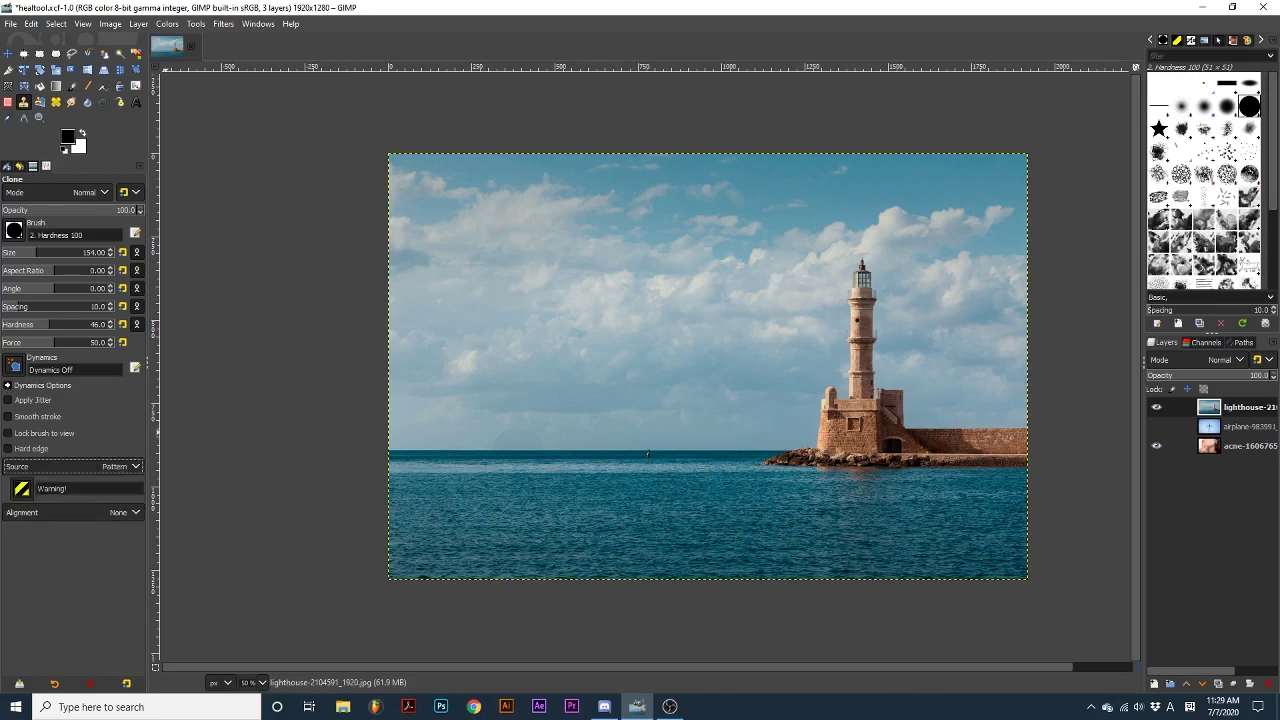
pyautogui.click(24, 490)
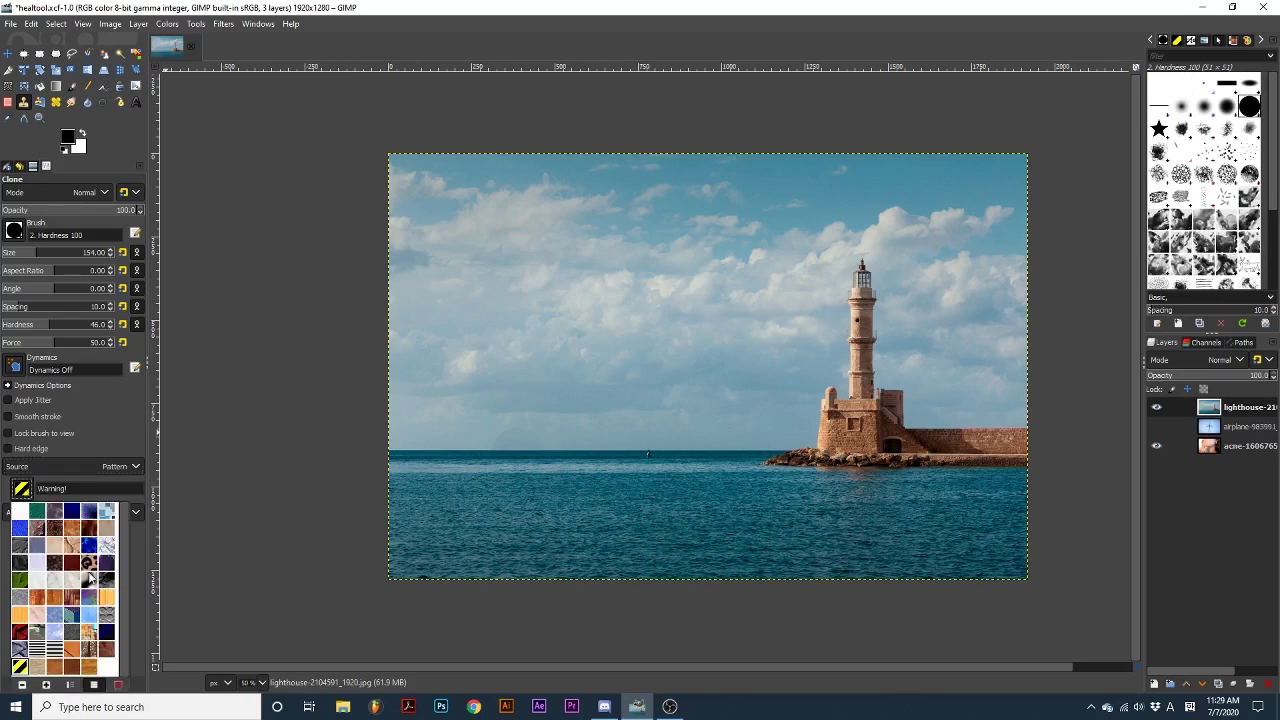
pyautogui.click(84, 557)
pyautogui.moveTo(557, 334)
pyautogui.mouseDown()
pyautogui.moveTo(607, 358)
pyautogui.moveTo(625, 378)
pyautogui.moveTo(614, 384)
pyautogui.mouseUp()
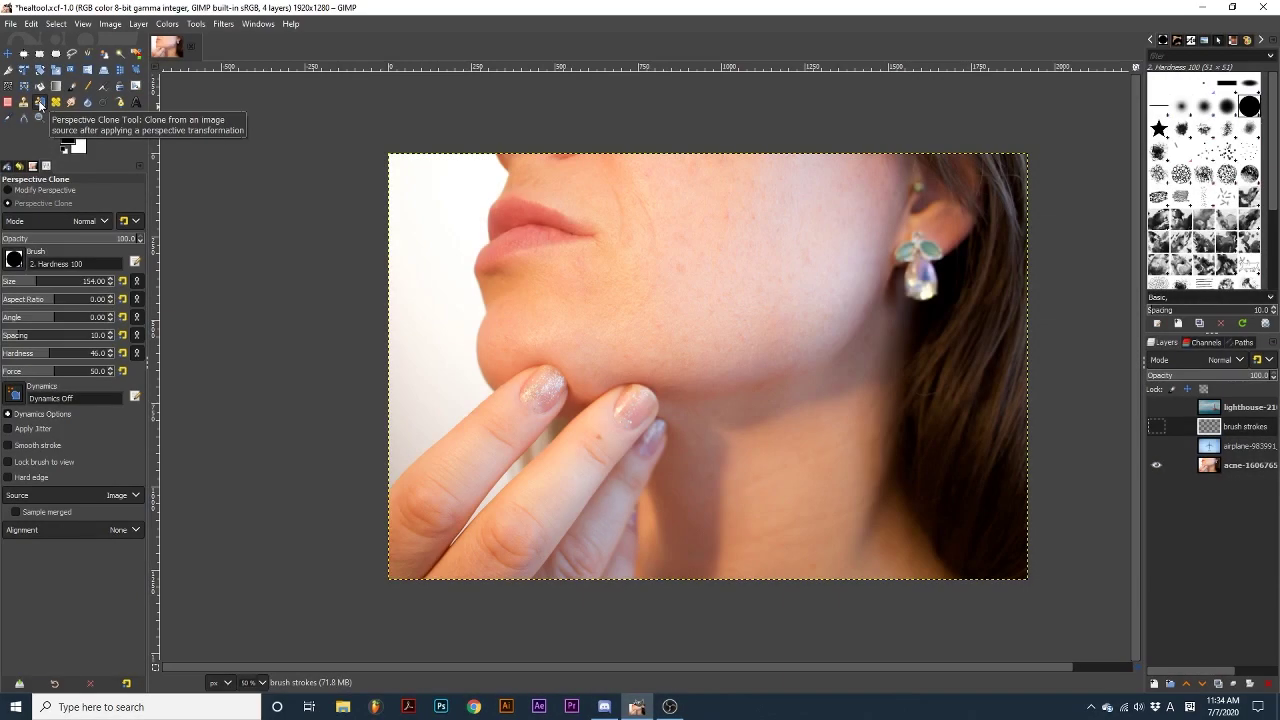
# With the Heal tool on the face photo layer, sample clean cheek skin as the source
pyautogui.click(56, 102)
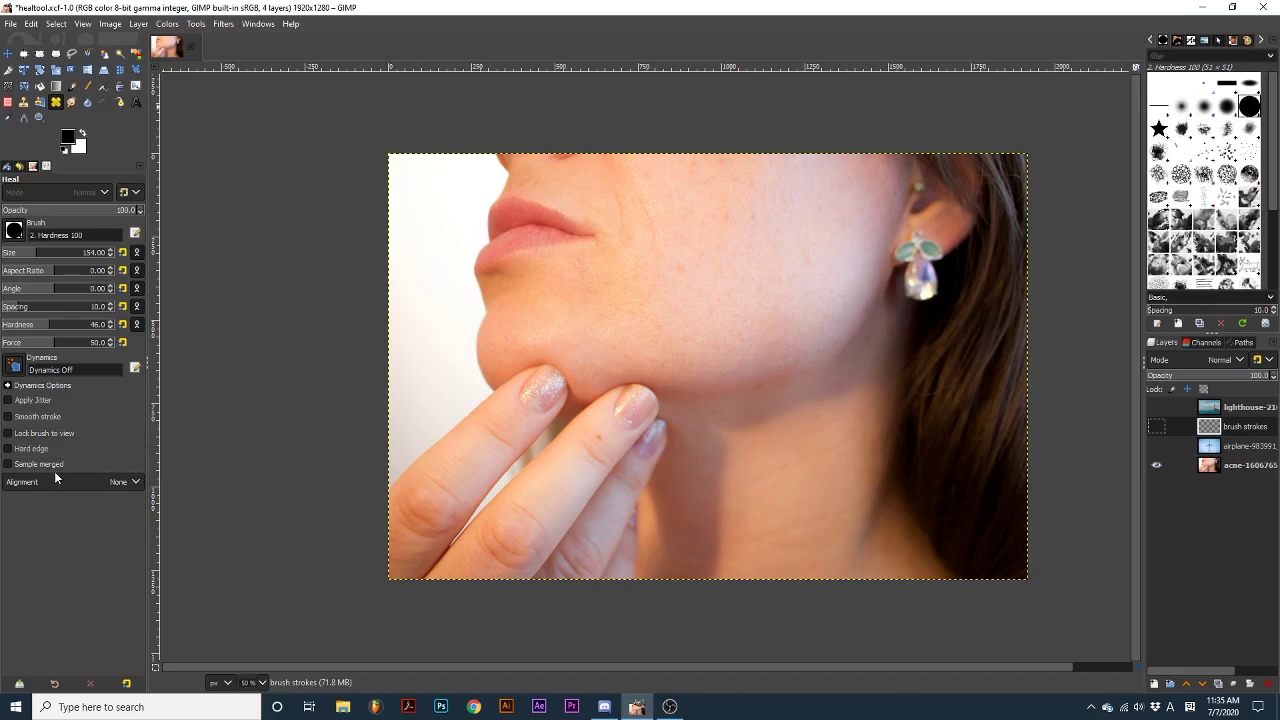
pyautogui.click(1242, 466)
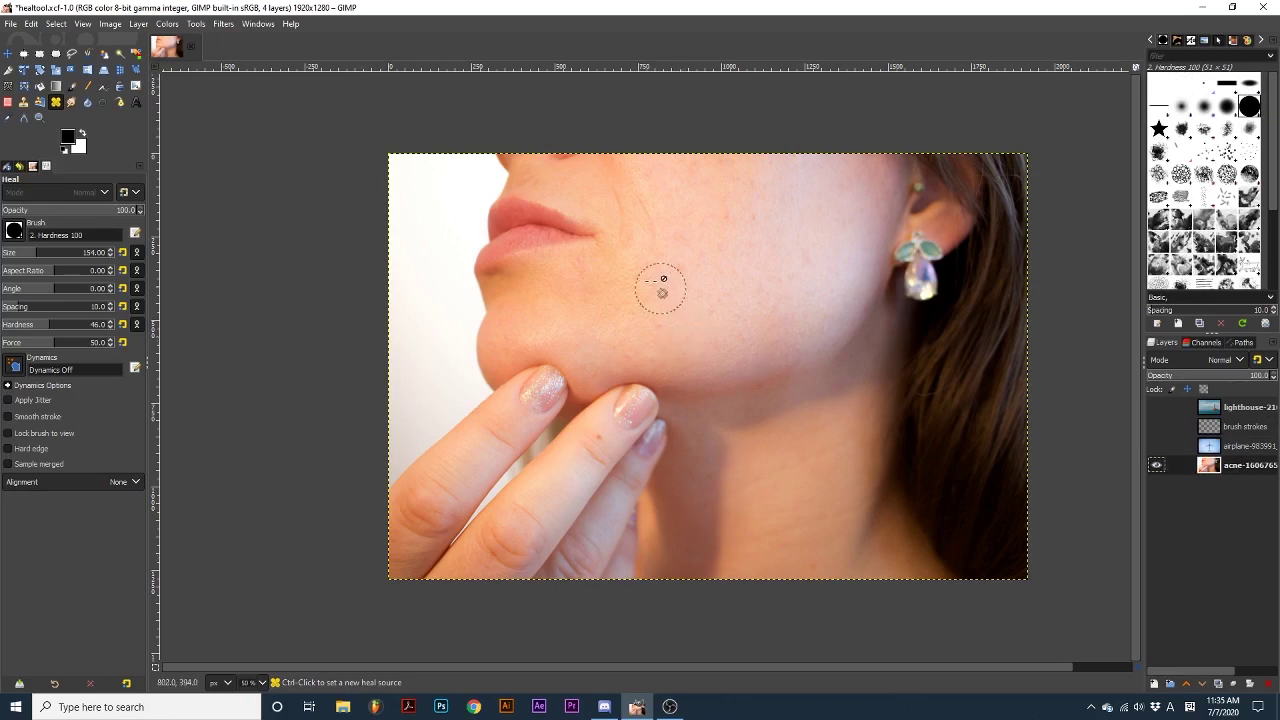
pyautogui.keyDown('ctrl'); pyautogui.click(680, 213); pyautogui.keyUp('ctrl')
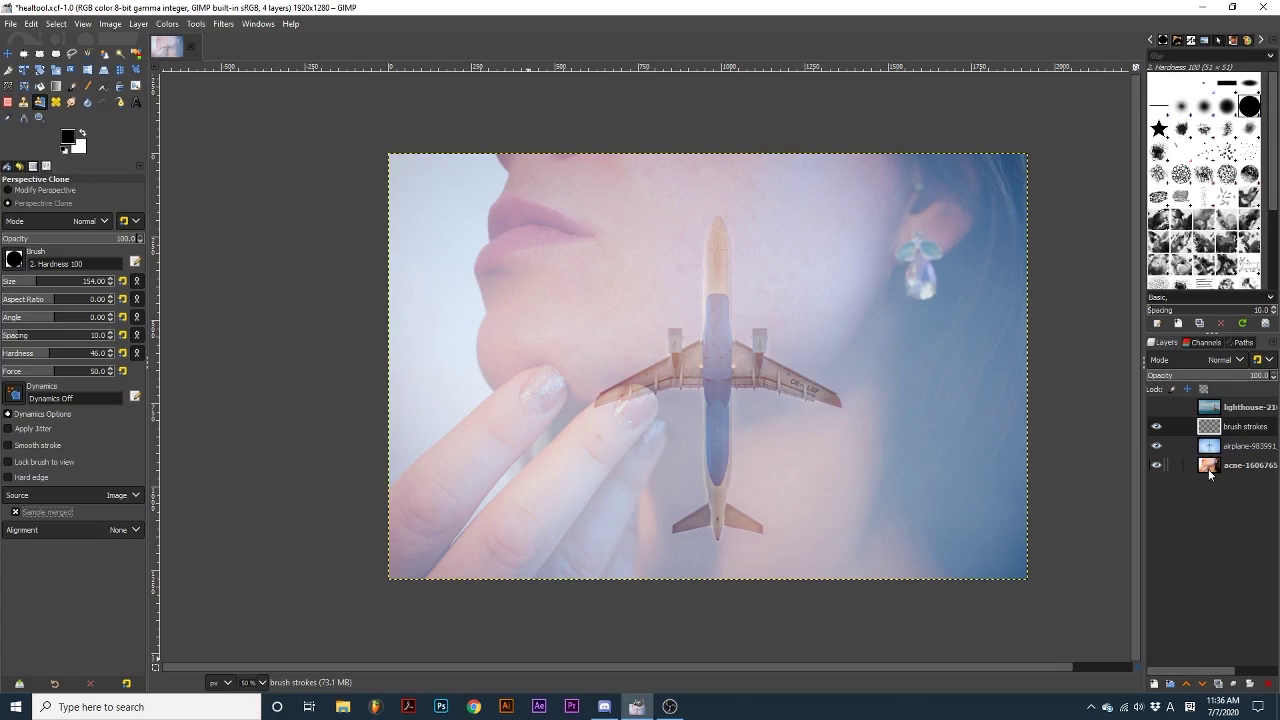
# Perspective-clone the plane's engine area near the lips, then hide the airplane and face layers
pyautogui.click(1208, 469)
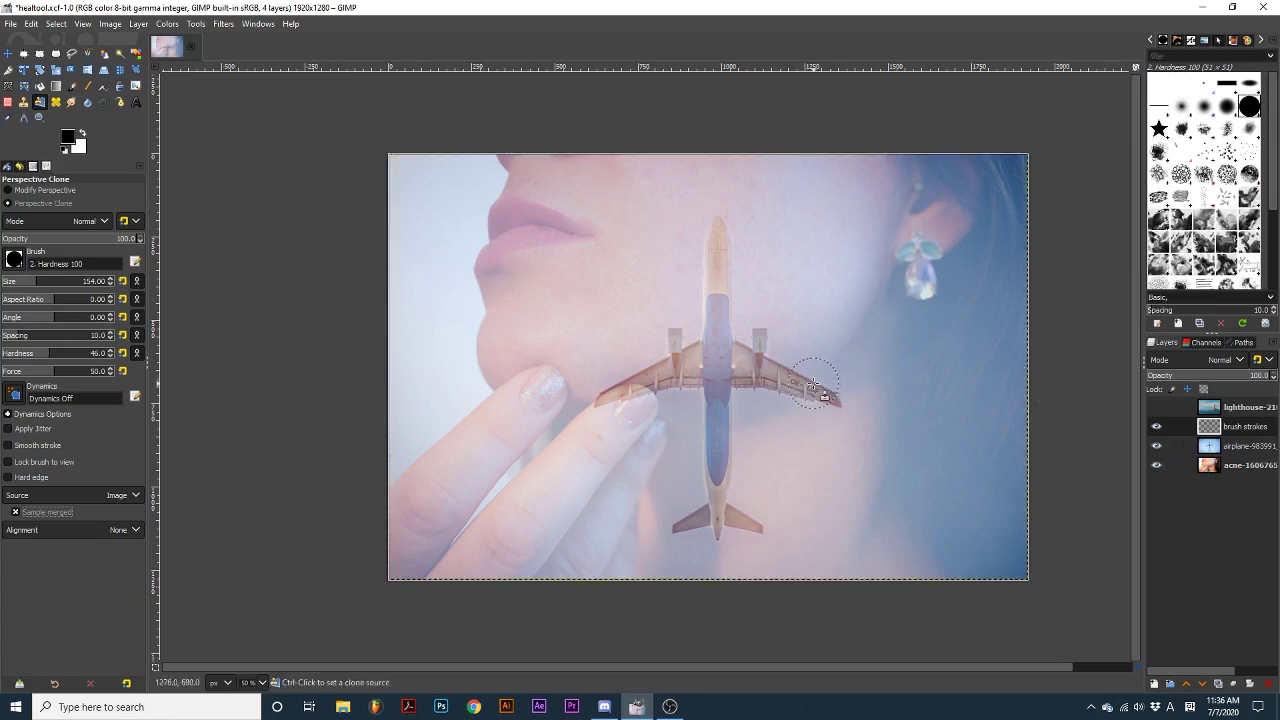
pyautogui.keyDown('ctrl'); pyautogui.click(761, 344); pyautogui.keyUp('ctrl')
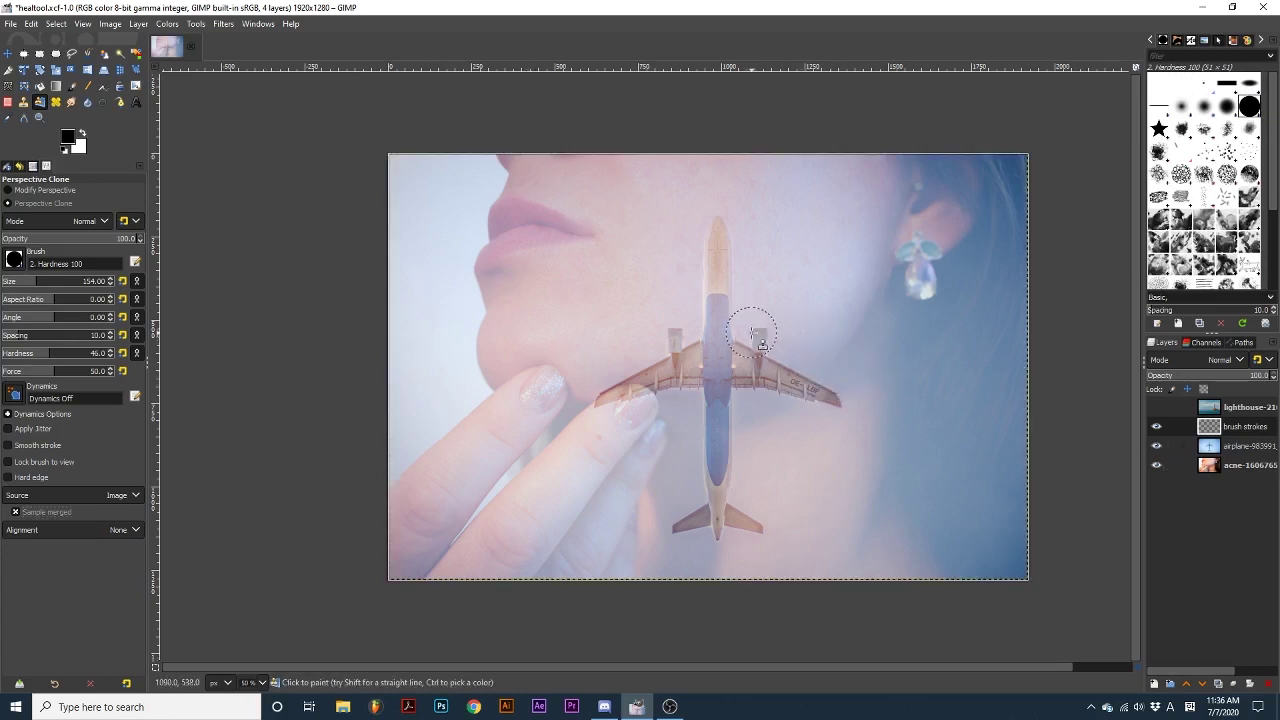
pyautogui.moveTo(545, 232)
pyautogui.mouseDown()
pyautogui.moveTo(551, 214)
pyautogui.moveTo(517, 248)
pyautogui.moveTo(585, 225)
pyautogui.moveTo(545, 275)
pyautogui.moveTo(428, 187)
pyautogui.moveTo(466, 166)
pyautogui.moveTo(600, 223)
pyautogui.moveTo(625, 252)
pyautogui.mouseUp()
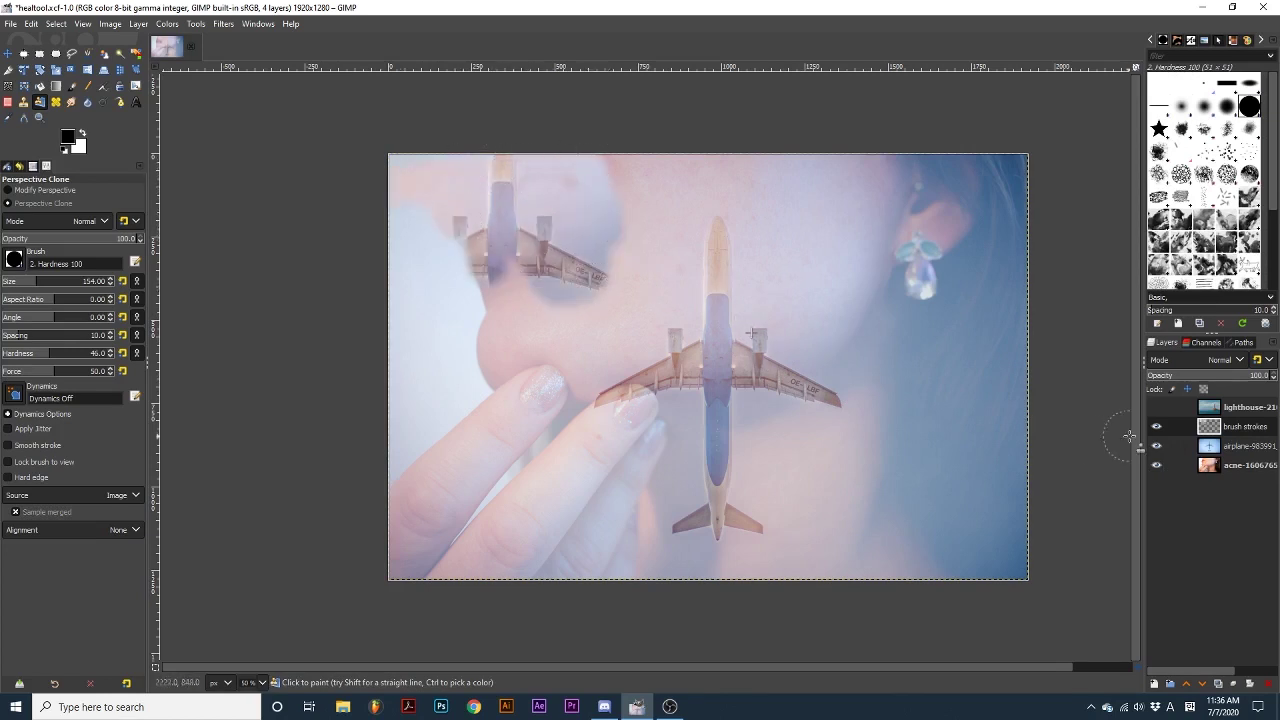
pyautogui.click(1157, 446)
pyautogui.click(1156, 464)
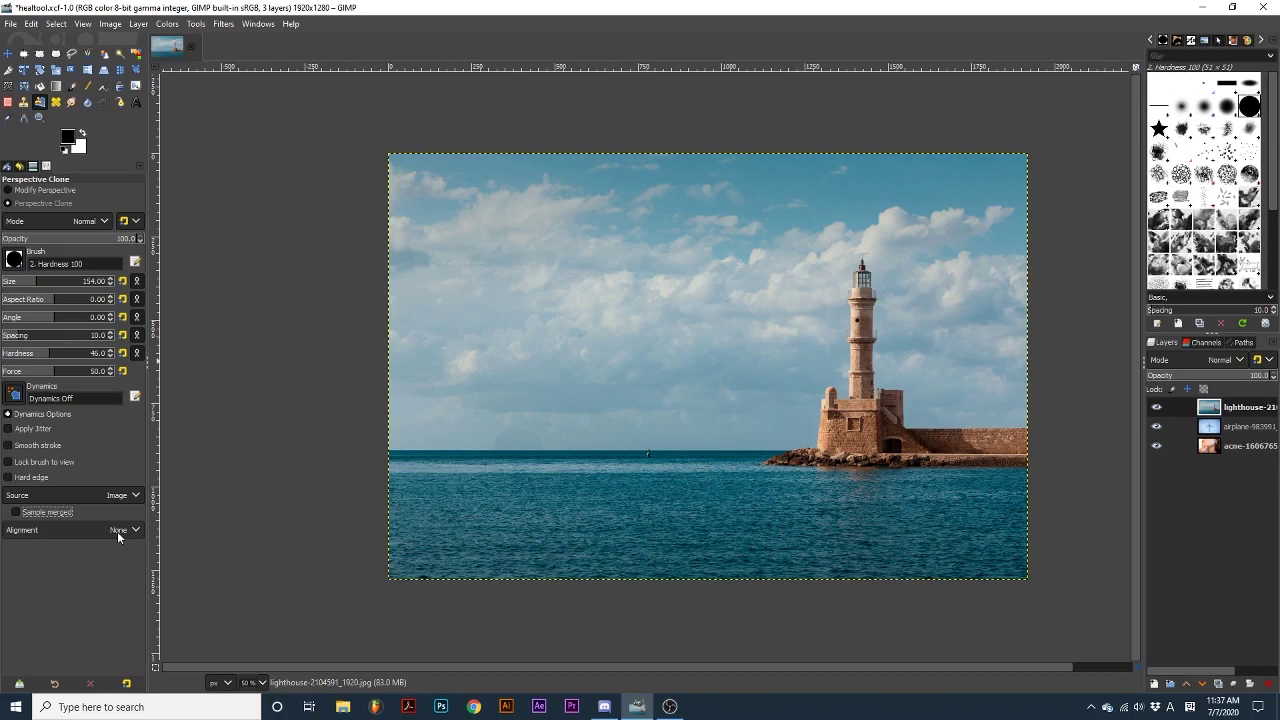
# Keep the clone Alignment dropdown set to None
pyautogui.click(117, 530)
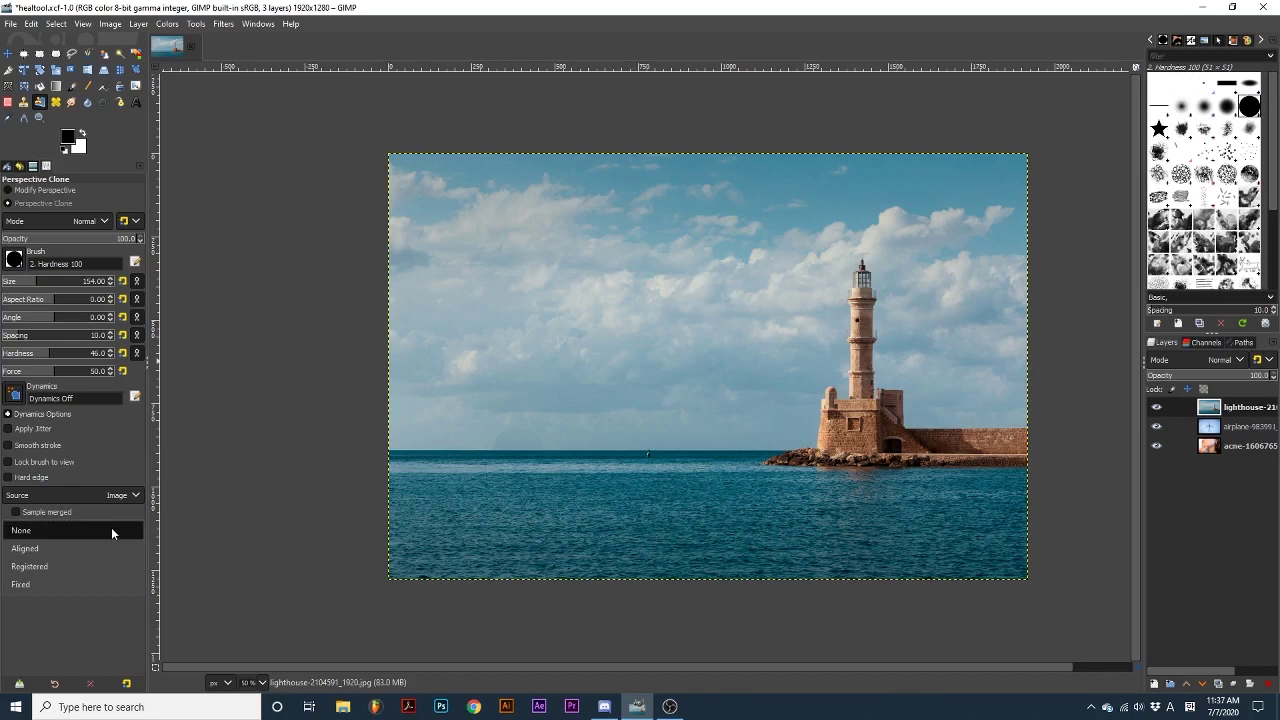
pyautogui.click(111, 527)
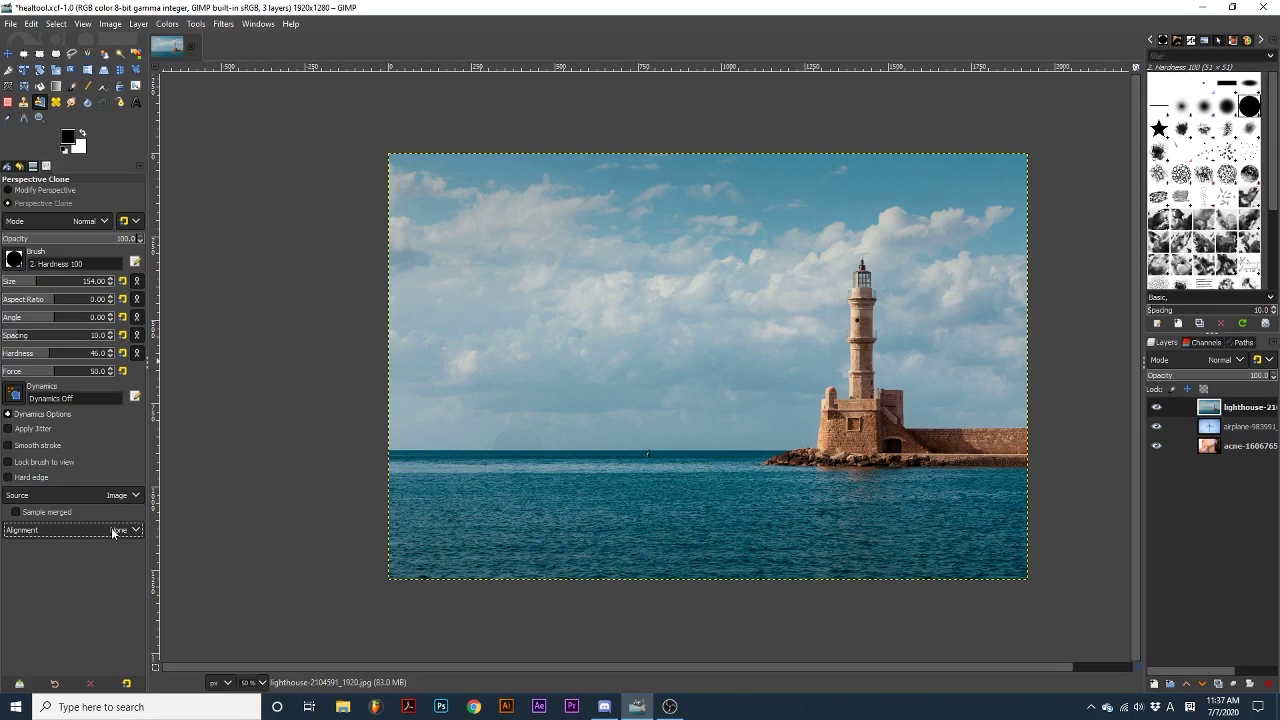
# Sample the sea by the horizon and paint several sea strips into the sky
pyautogui.keyDown('ctrl'); pyautogui.click(731, 452); pyautogui.keyUp('ctrl')
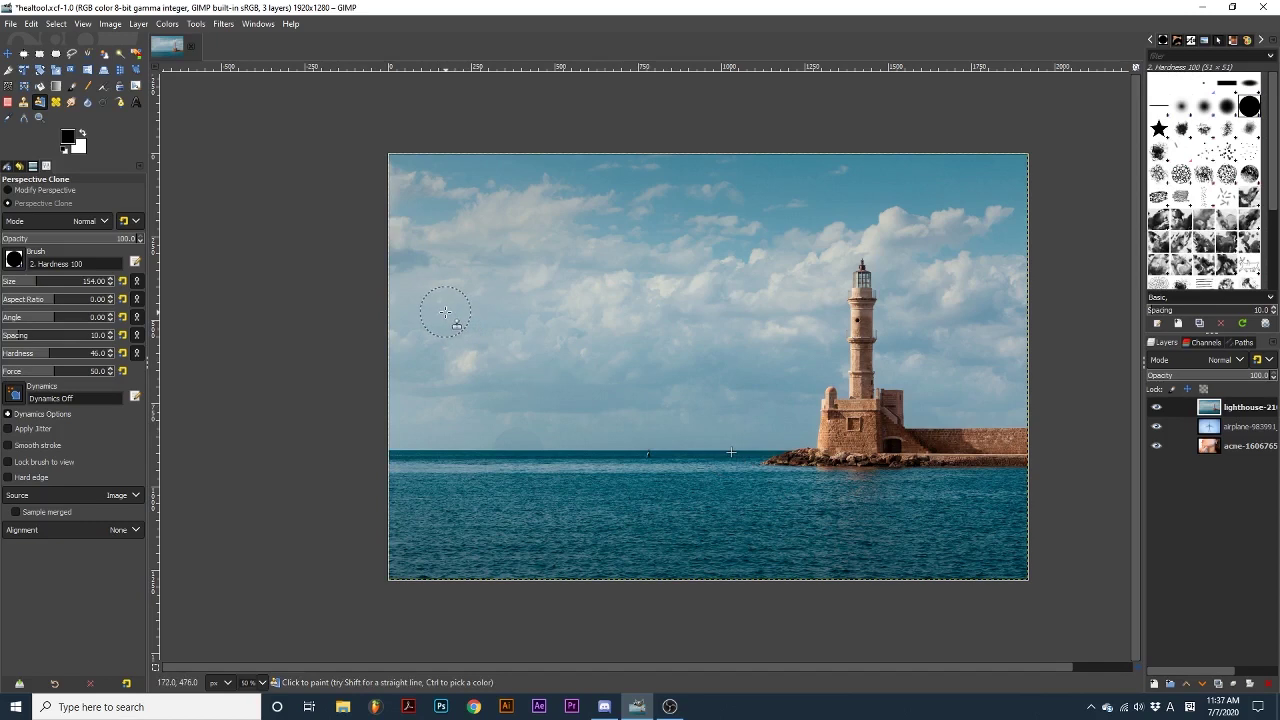
pyautogui.moveTo(444, 314)
pyautogui.mouseDown()
pyautogui.moveTo(556, 321)
pyautogui.moveTo(462, 345)
pyautogui.moveTo(574, 354)
pyautogui.moveTo(500, 365)
pyautogui.moveTo(545, 375)
pyautogui.moveTo(581, 350)
pyautogui.mouseUp()
pyautogui.moveTo(617, 297); pyautogui.dragTo(571, 297)
pyautogui.moveTo(657, 337); pyautogui.dragTo(575, 333)
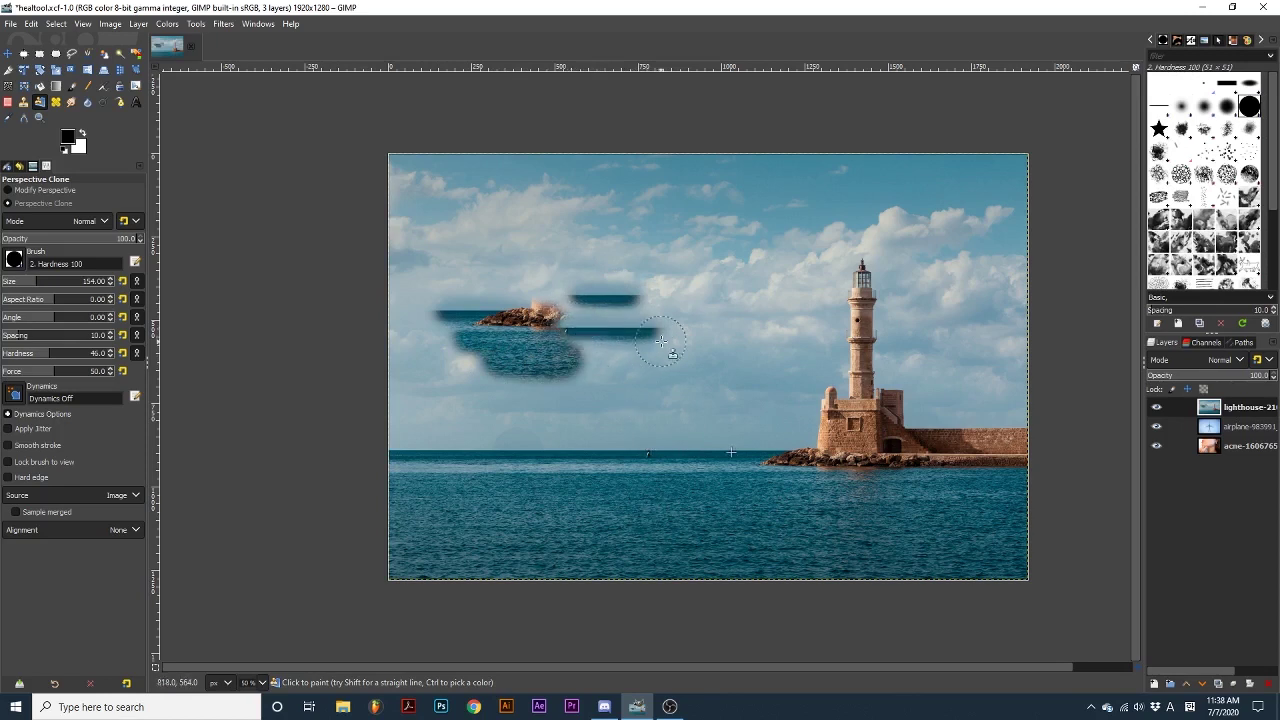
pyautogui.moveTo(713, 338); pyautogui.dragTo(615, 340)
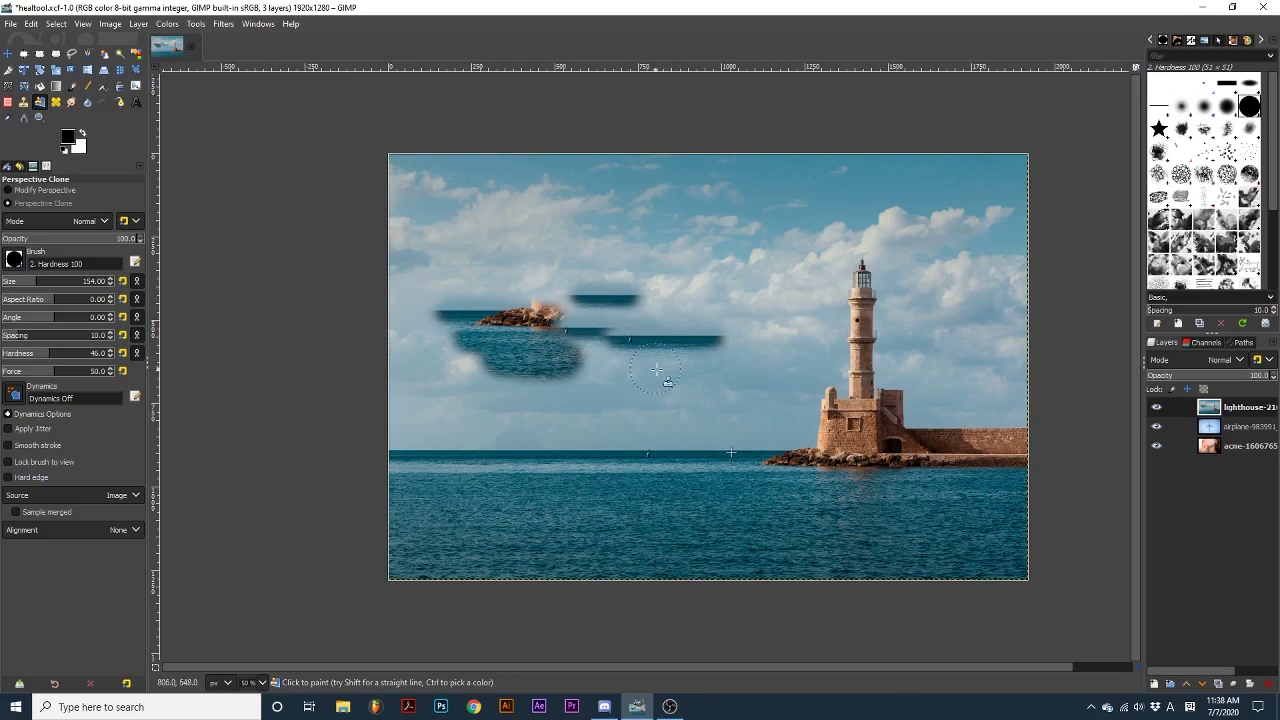
pyautogui.moveTo(705, 390)
pyautogui.mouseDown()
pyautogui.moveTo(640, 382)
pyautogui.moveTo(649, 408)
pyautogui.moveTo(655, 394)
pyautogui.moveTo(672, 413)
pyautogui.moveTo(685, 398)
pyautogui.moveTo(699, 413)
pyautogui.moveTo(711, 398)
pyautogui.moveTo(740, 410)
pyautogui.moveTo(667, 412)
pyautogui.mouseUp()
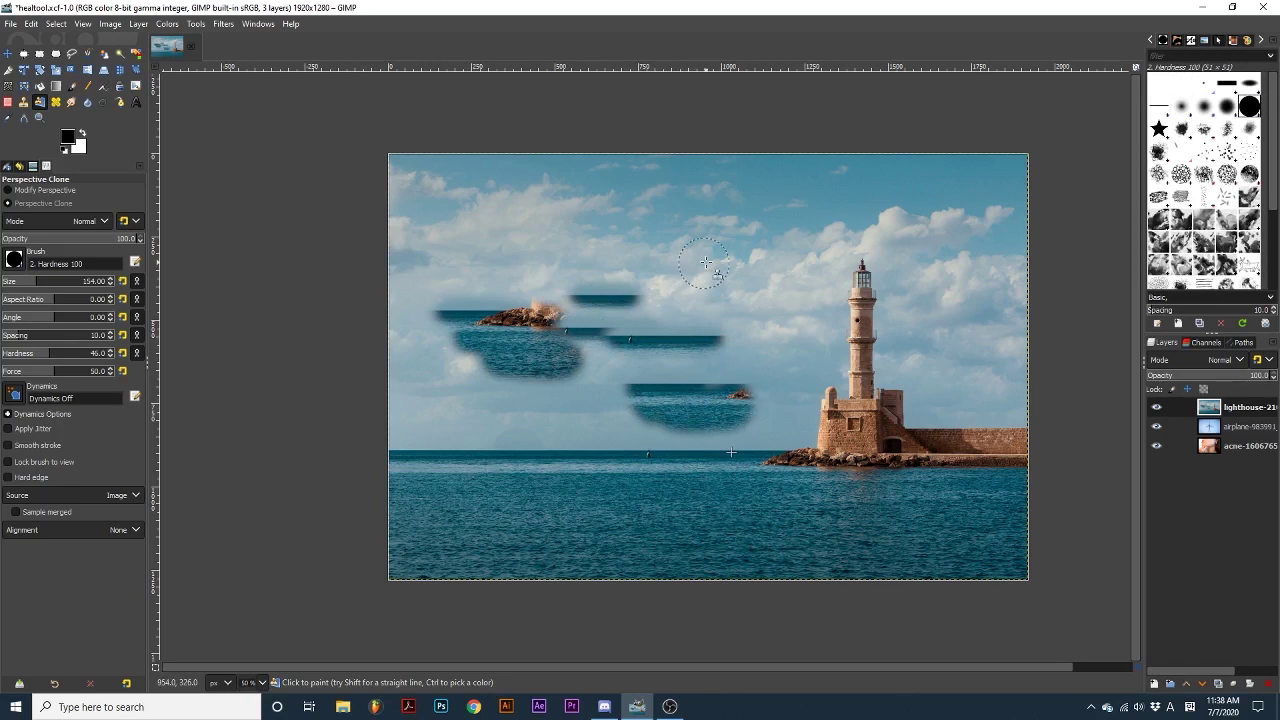
pyautogui.moveTo(722, 262); pyautogui.dragTo(597, 255)
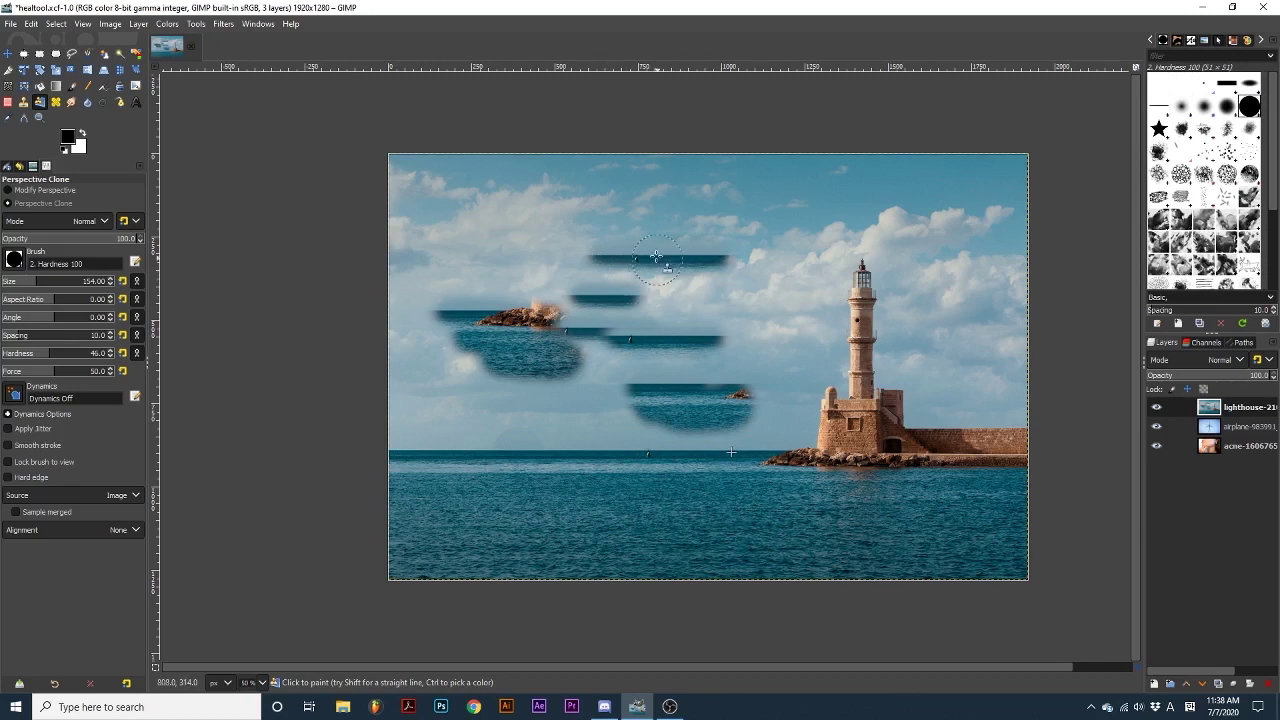
pyautogui.moveTo(538, 248)
pyautogui.mouseDown()
pyautogui.moveTo(476, 230)
pyautogui.moveTo(584, 239)
pyautogui.moveTo(605, 220)
pyautogui.moveTo(567, 199)
pyautogui.moveTo(465, 205)
pyautogui.moveTo(586, 222)
pyautogui.moveTo(491, 245)
pyautogui.moveTo(644, 247)
pyautogui.moveTo(670, 267)
pyautogui.moveTo(565, 306)
pyautogui.mouseUp()
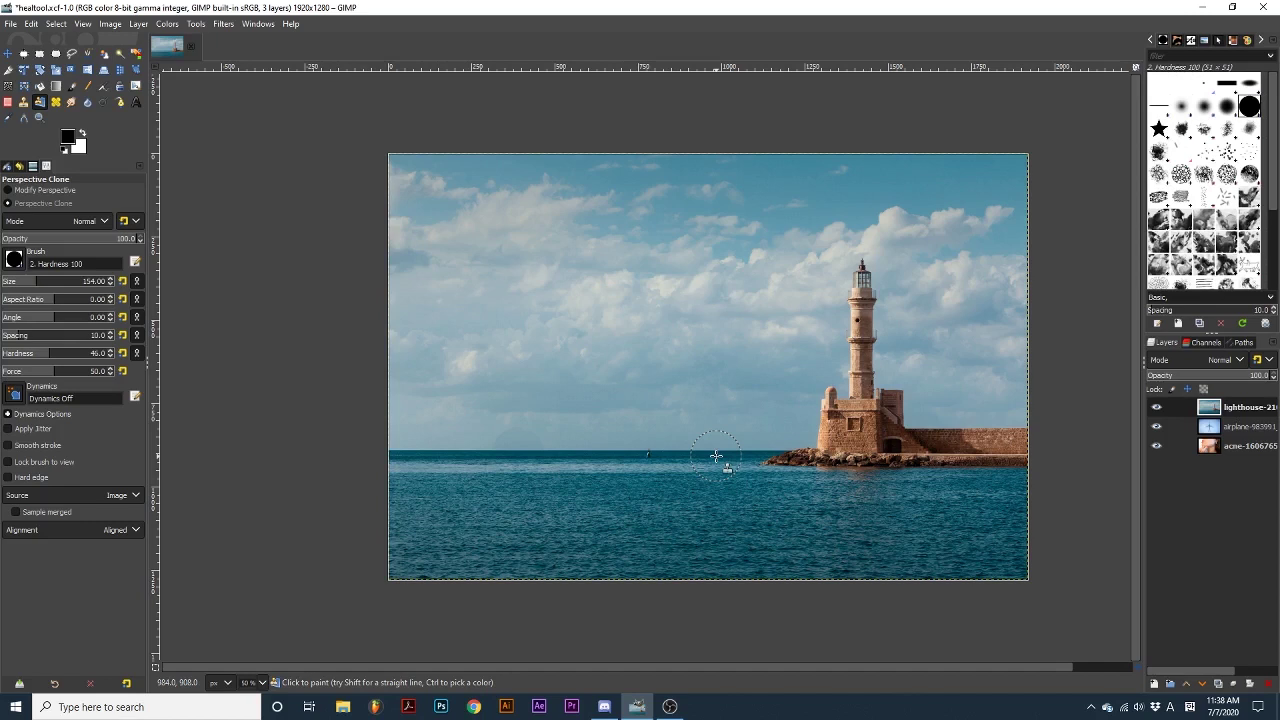
# Paint aligned clone strokes over the clouds, spreading dark sea leftwards and copying the lighthouse base upward
pyautogui.moveTo(578, 308)
pyautogui.mouseDown()
pyautogui.moveTo(539, 311)
pyautogui.moveTo(633, 320)
pyautogui.moveTo(605, 303)
pyautogui.moveTo(555, 312)
pyautogui.mouseUp()
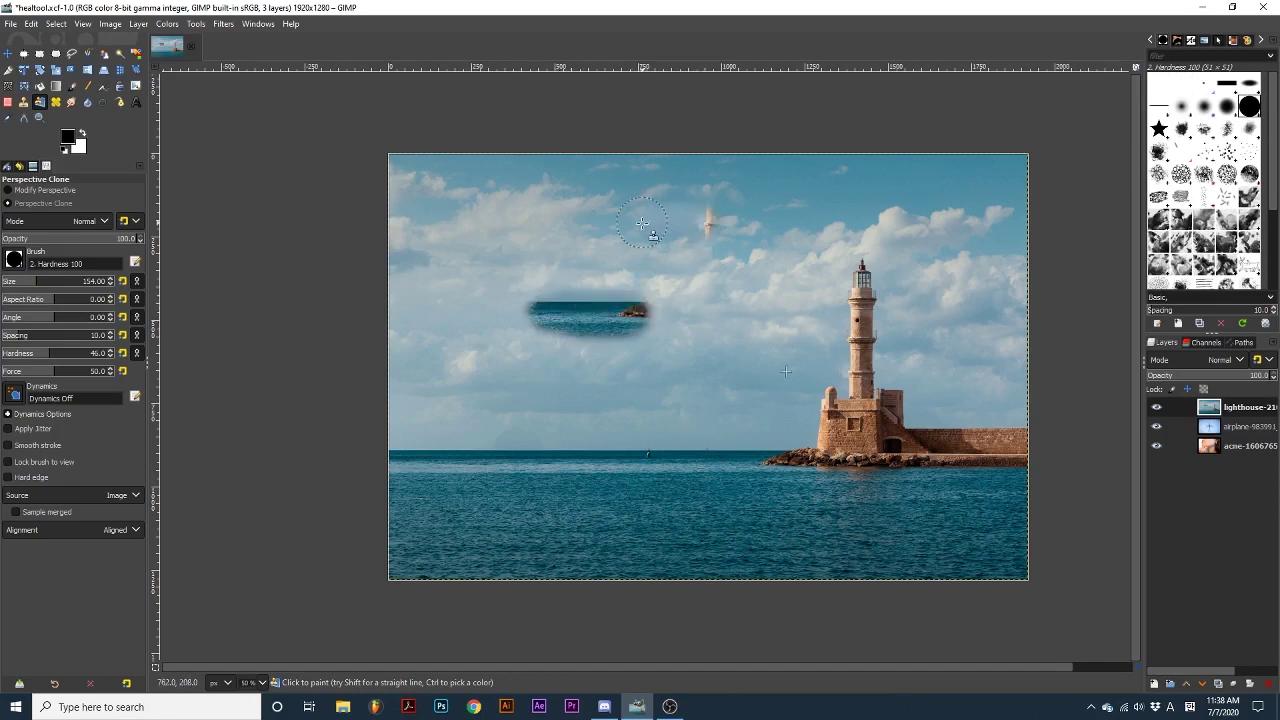
pyautogui.moveTo(712, 238)
pyautogui.mouseDown()
pyautogui.moveTo(755, 237)
pyautogui.moveTo(663, 259)
pyautogui.moveTo(750, 267)
pyautogui.moveTo(653, 293)
pyautogui.moveTo(724, 300)
pyautogui.moveTo(642, 333)
pyautogui.mouseUp()
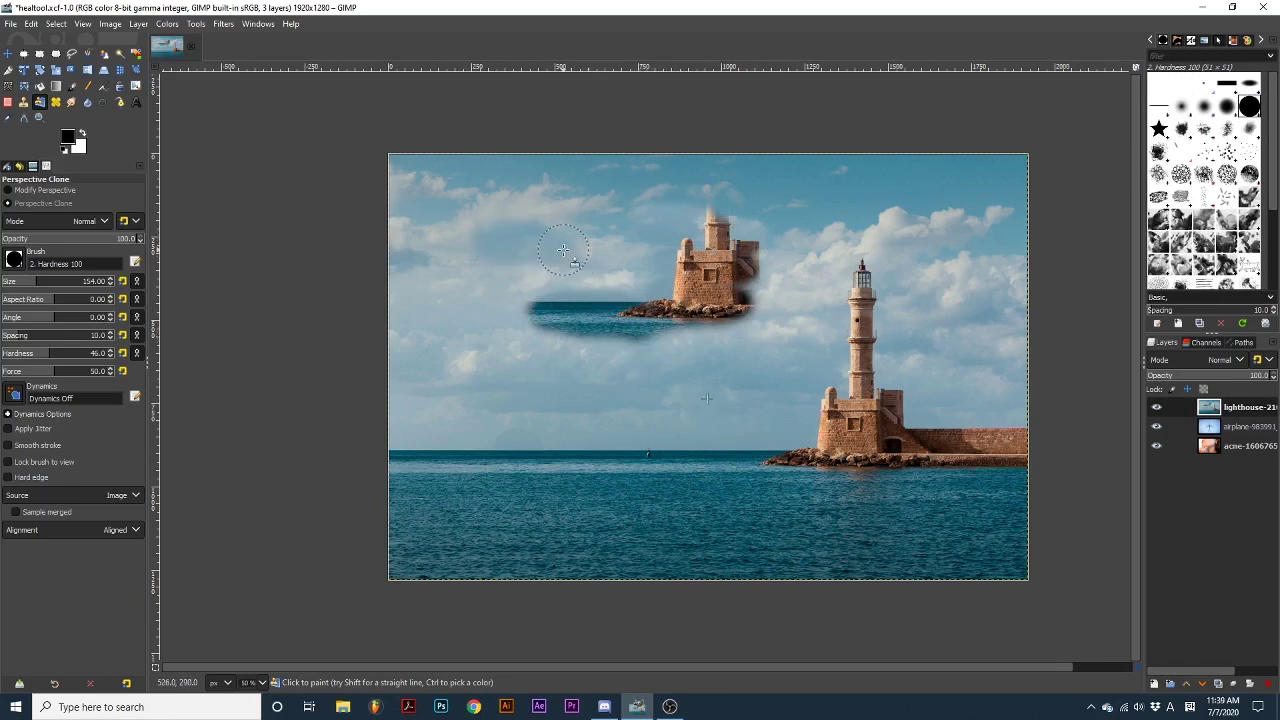
pyautogui.moveTo(563, 250)
pyautogui.mouseDown()
pyautogui.moveTo(467, 312)
pyautogui.moveTo(567, 316)
pyautogui.moveTo(482, 333)
pyautogui.moveTo(548, 354)
pyautogui.moveTo(660, 330)
pyautogui.mouseUp()
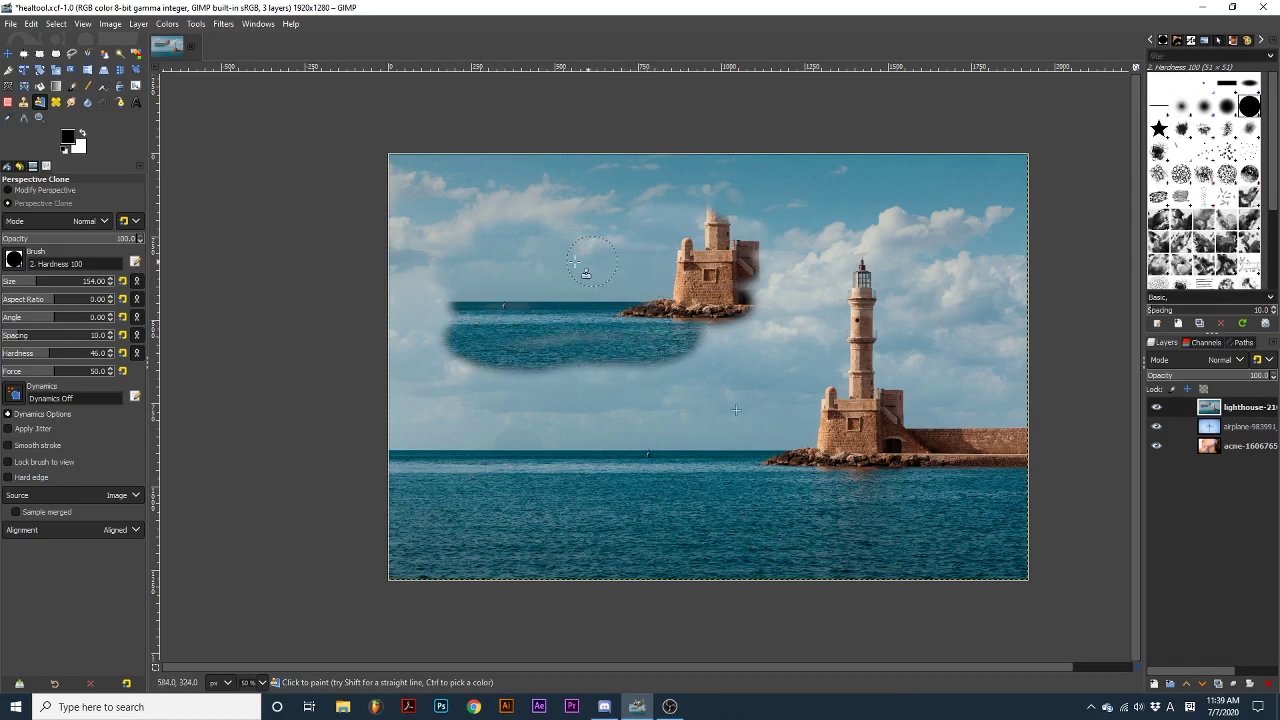
pyautogui.moveTo(575, 262)
pyautogui.mouseDown()
pyautogui.moveTo(685, 238)
pyautogui.moveTo(527, 237)
pyautogui.moveTo(629, 211)
pyautogui.moveTo(515, 228)
pyautogui.mouseUp()
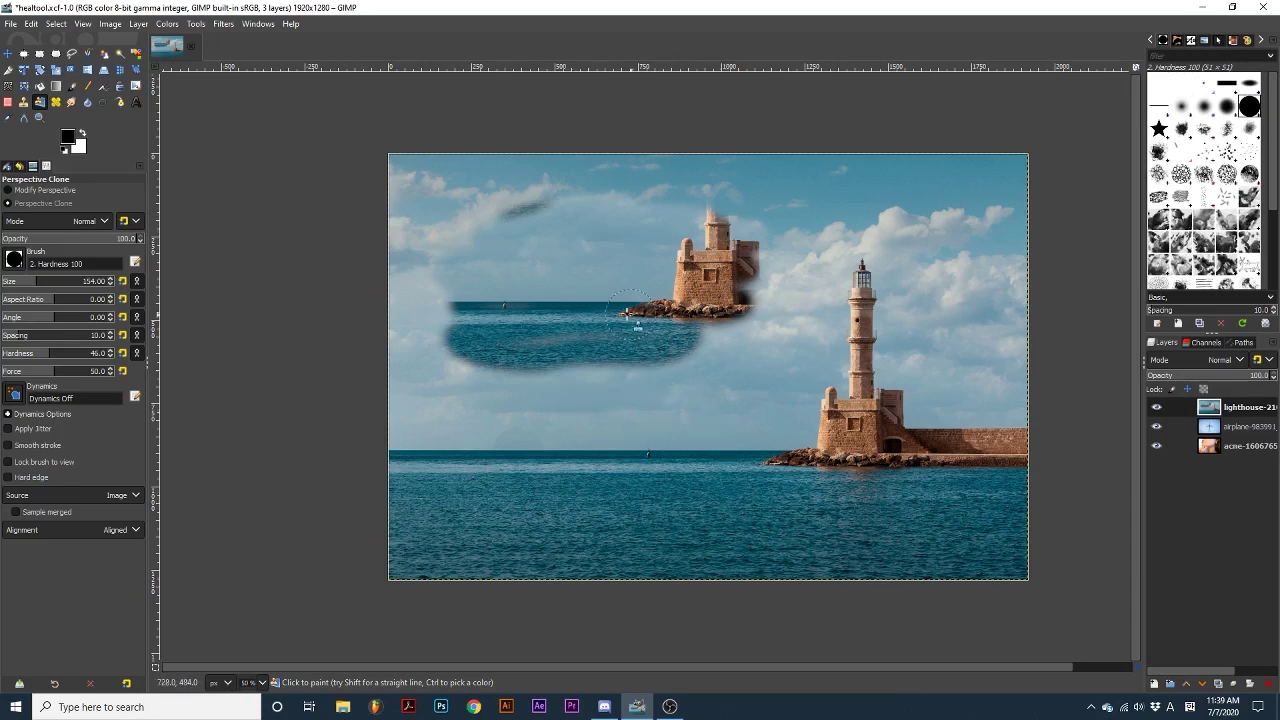
pyautogui.moveTo(455, 335)
pyautogui.mouseDown()
pyautogui.moveTo(440, 318)
pyautogui.moveTo(440, 272)
pyautogui.mouseUp()
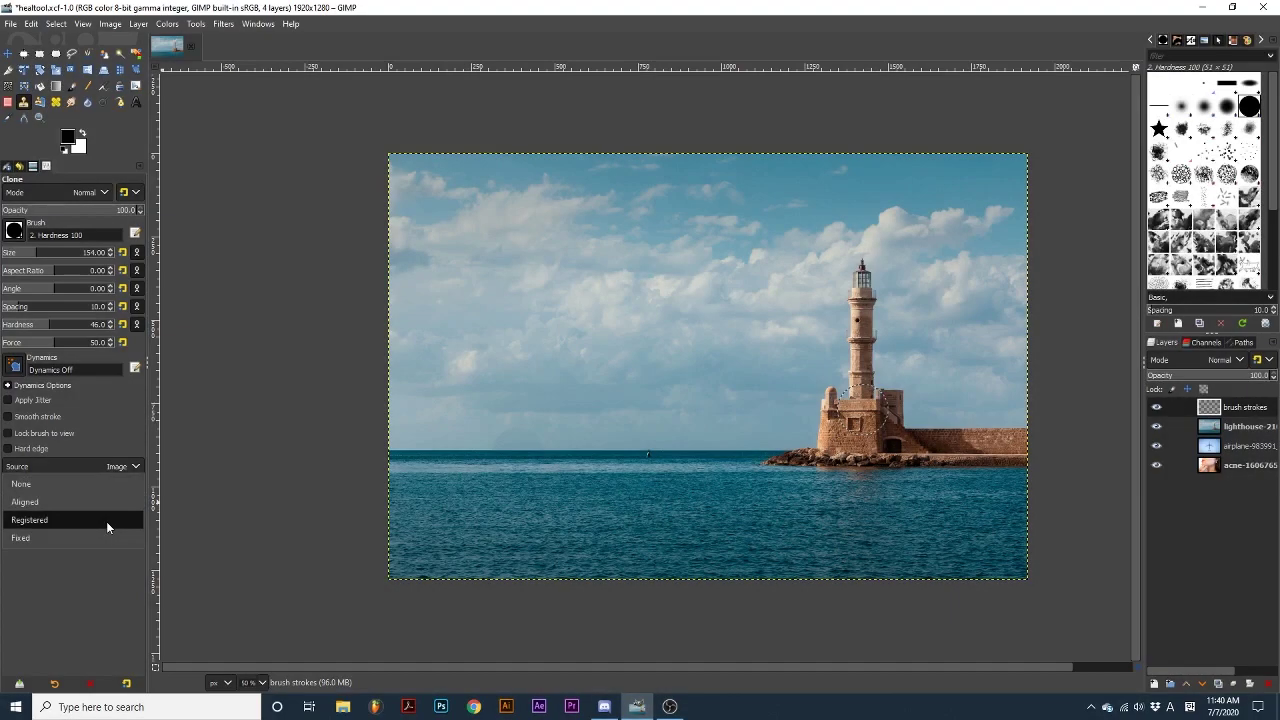
# Set clone alignment to Registered with Sample merged, hide the lighthouse layer, then switch alignment to Fixed
pyautogui.click(106, 521)
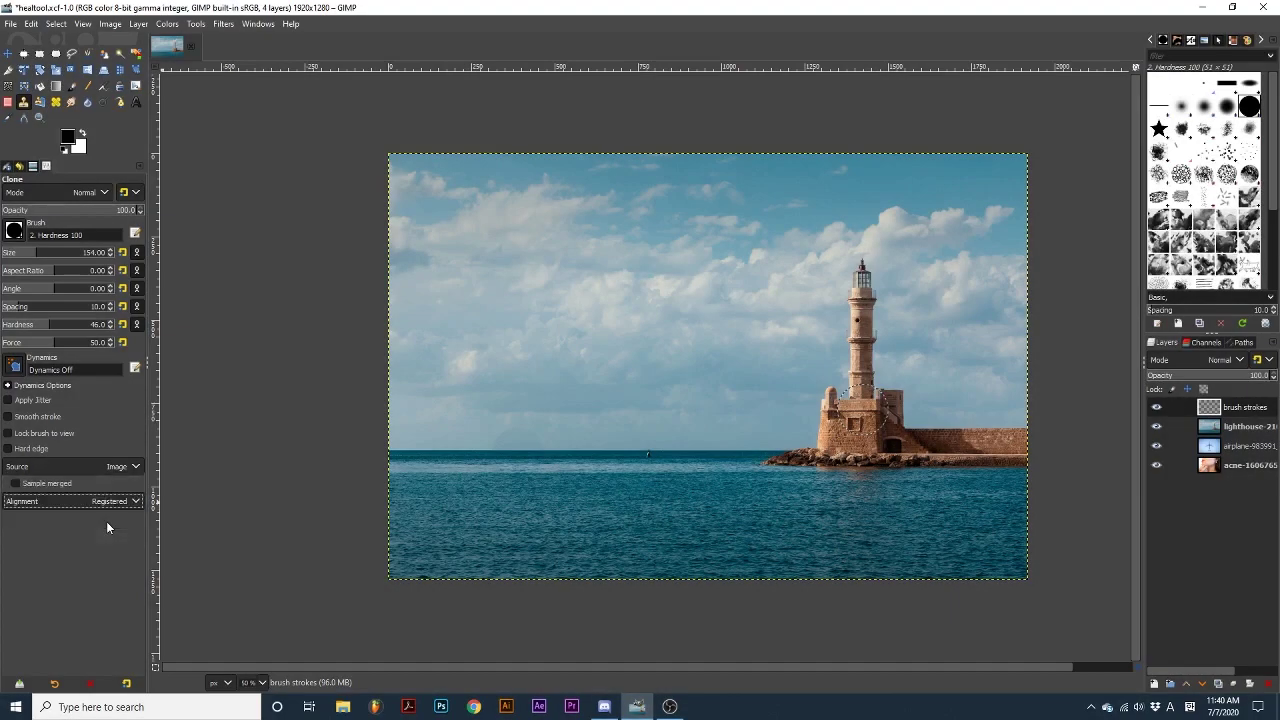
pyautogui.click(33, 486)
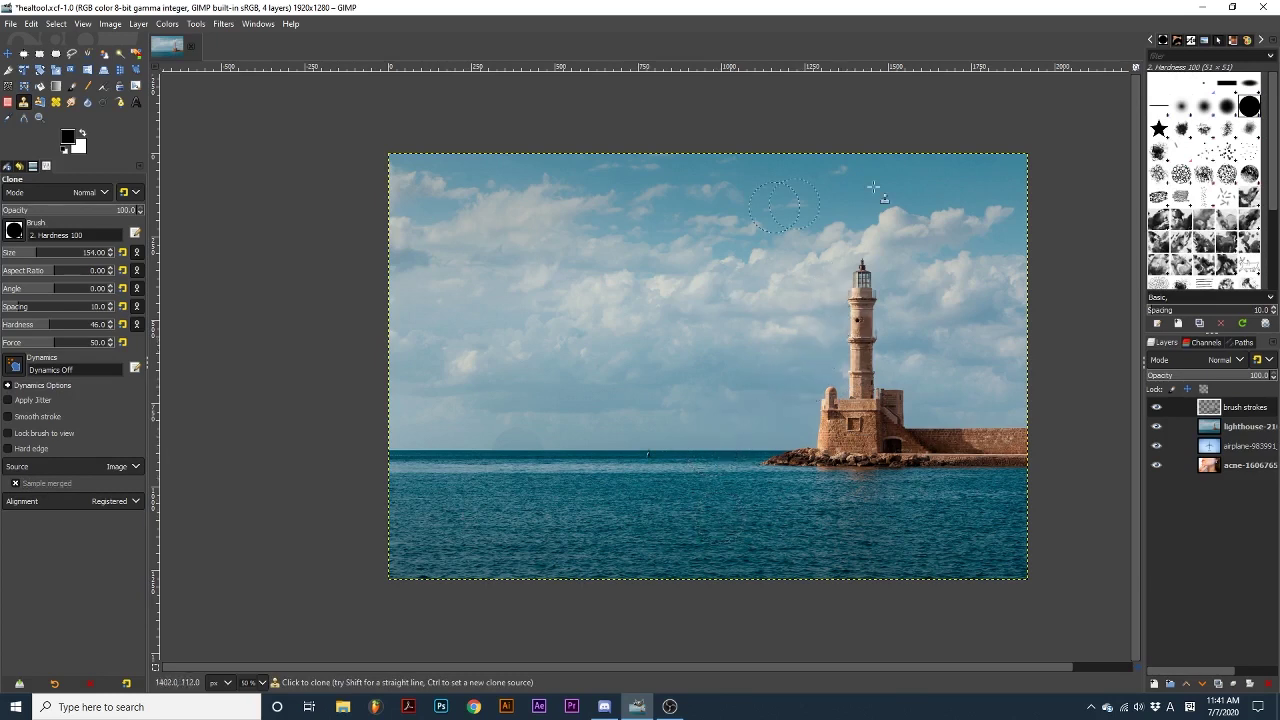
pyautogui.click(1156, 428)
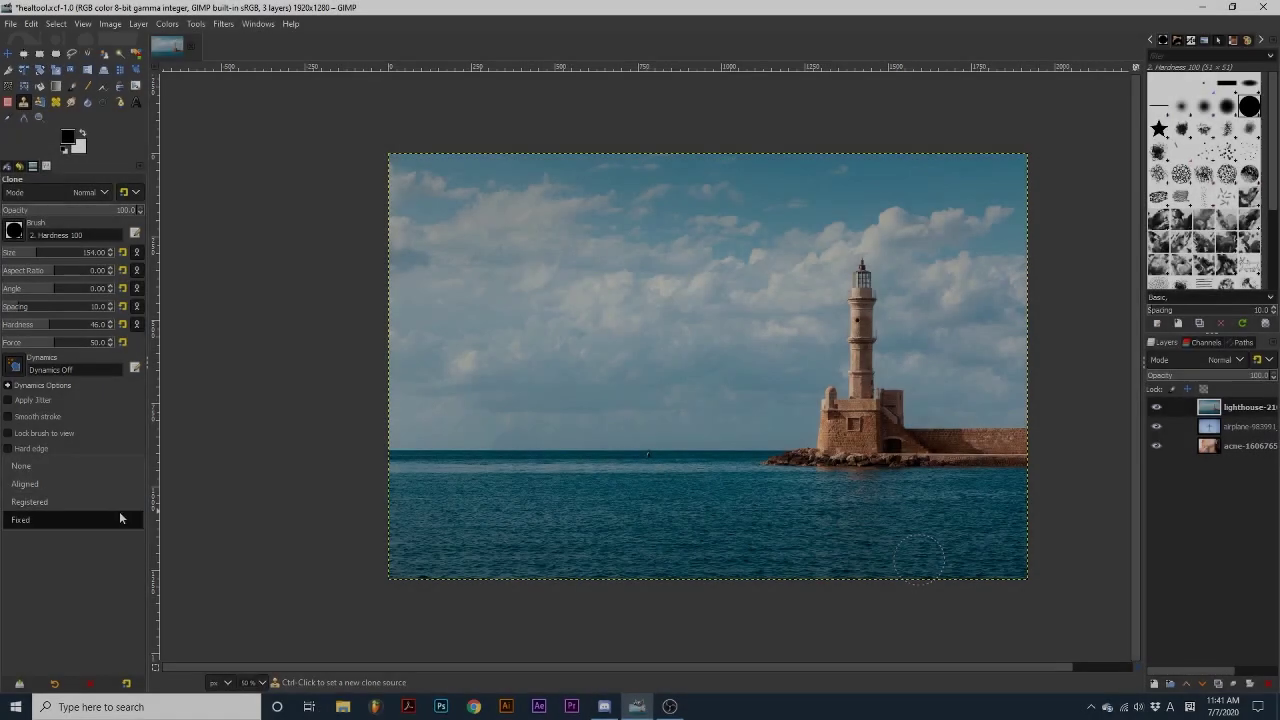
pyautogui.click(117, 516)
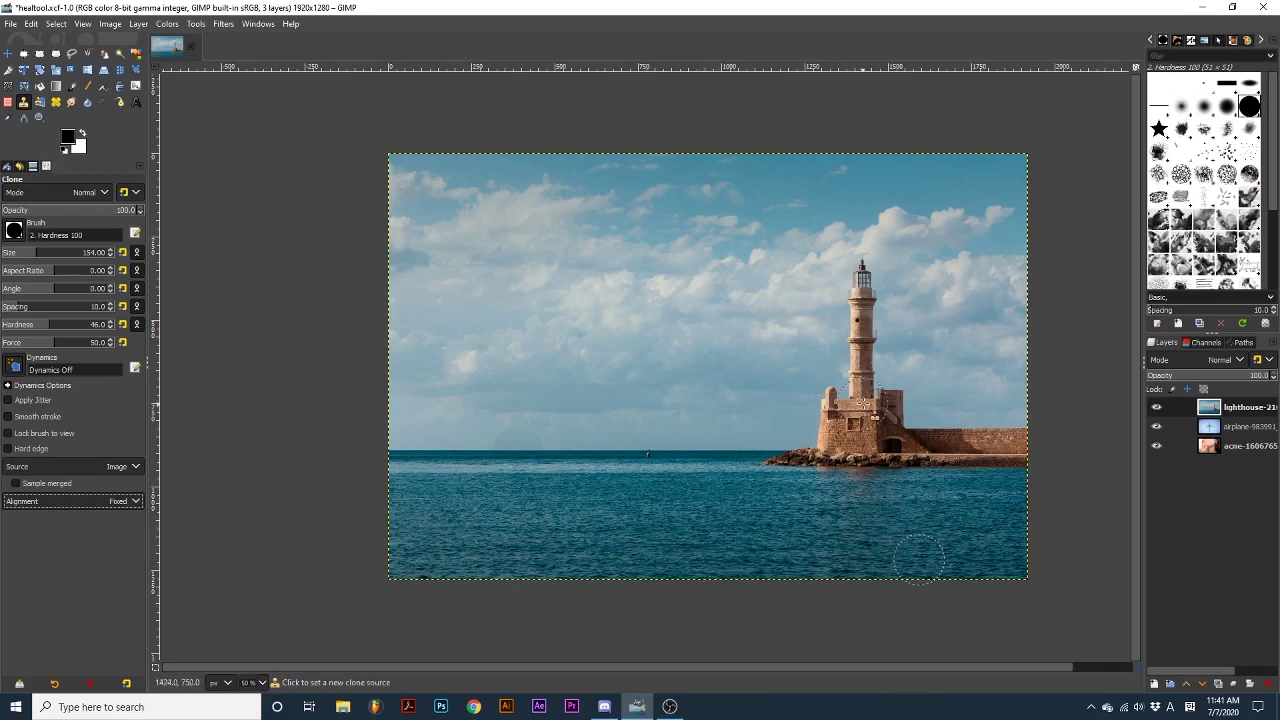
# Sample the lighthouse tower and paint a zigzag of its brown stone across the upper-left sky
pyautogui.keyDown('ctrl'); pyautogui.click(868, 333); pyautogui.keyUp('ctrl')
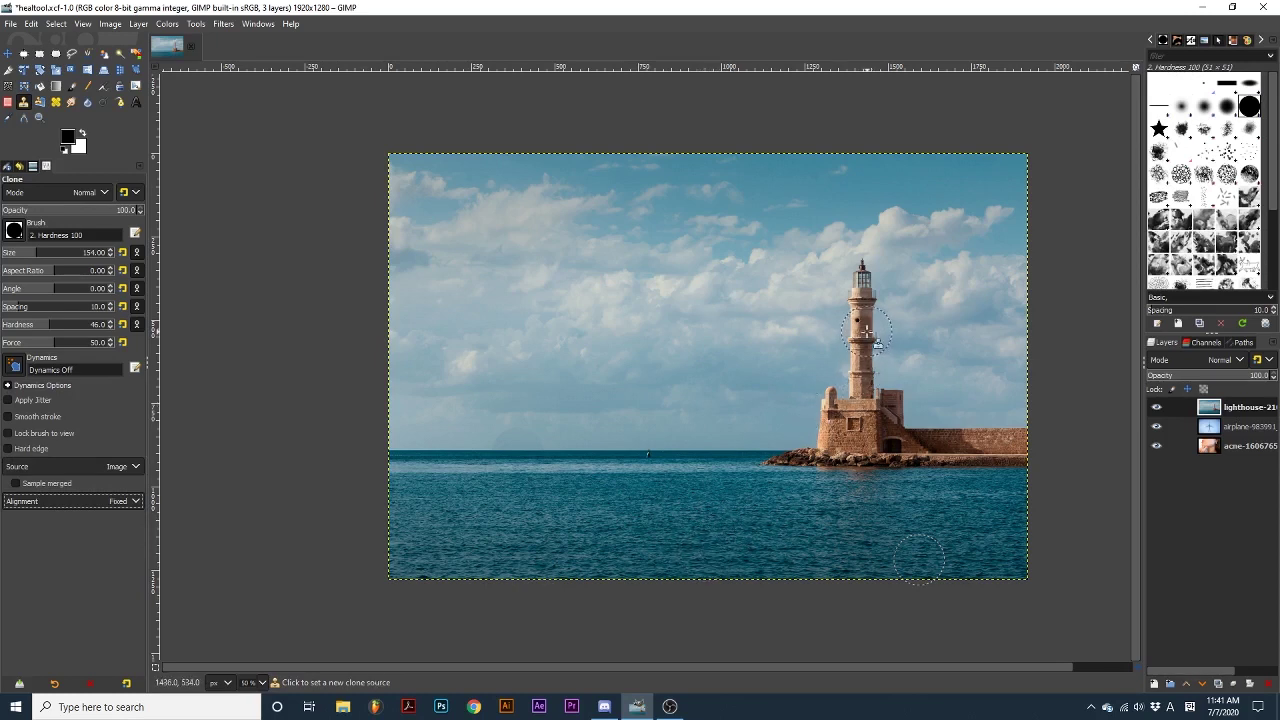
pyautogui.click(420, 245)
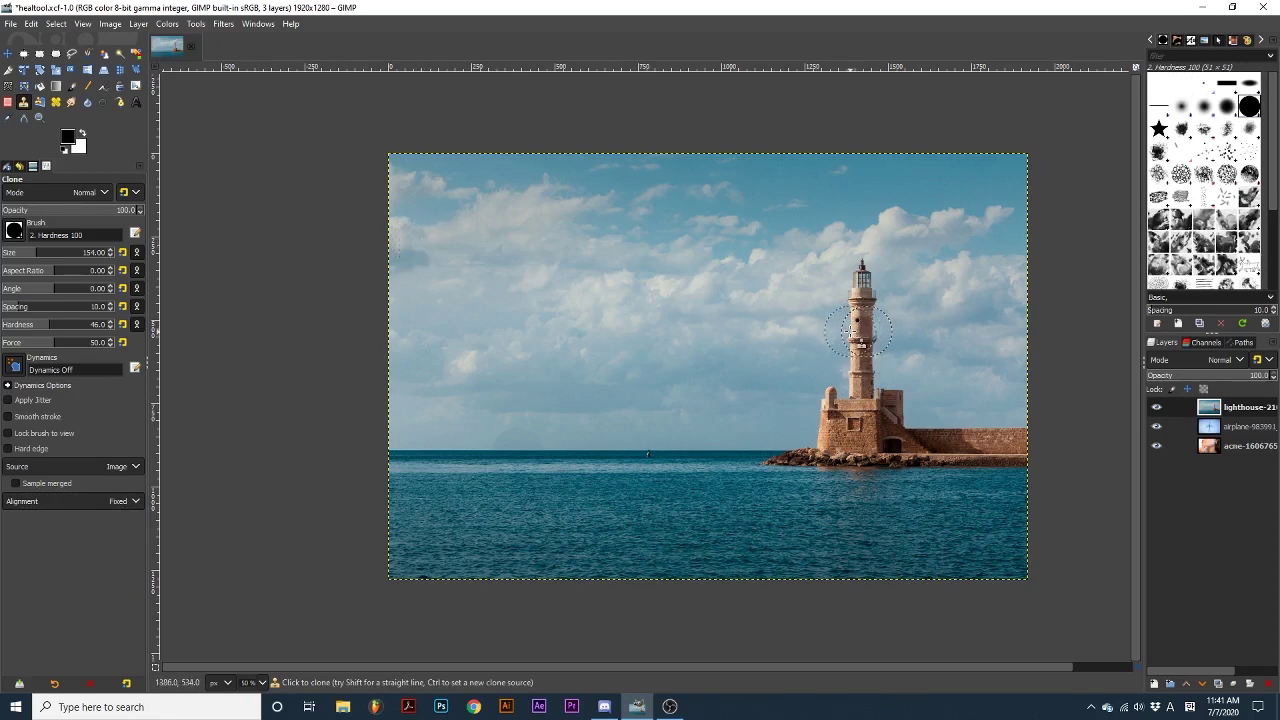
pyautogui.moveTo(472, 229)
pyautogui.mouseDown()
pyautogui.moveTo(611, 236)
pyautogui.moveTo(600, 252)
pyautogui.moveTo(495, 286)
pyautogui.moveTo(688, 354)
pyautogui.mouseUp()
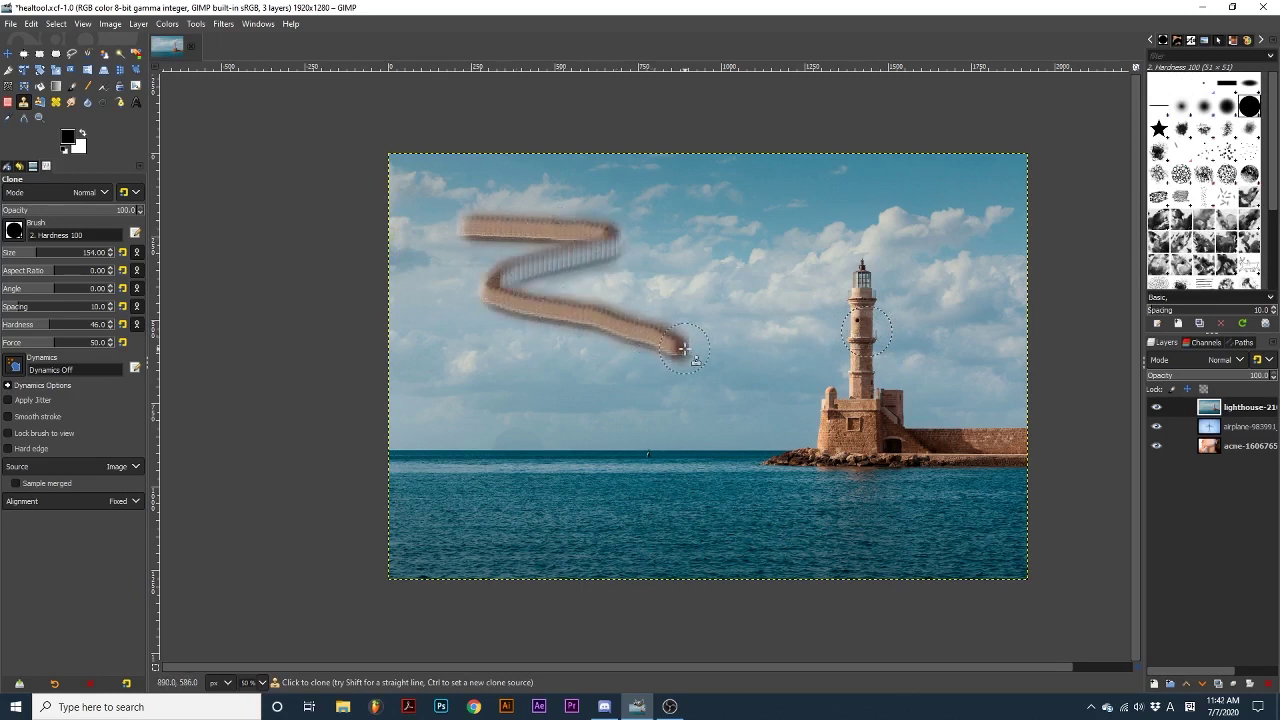